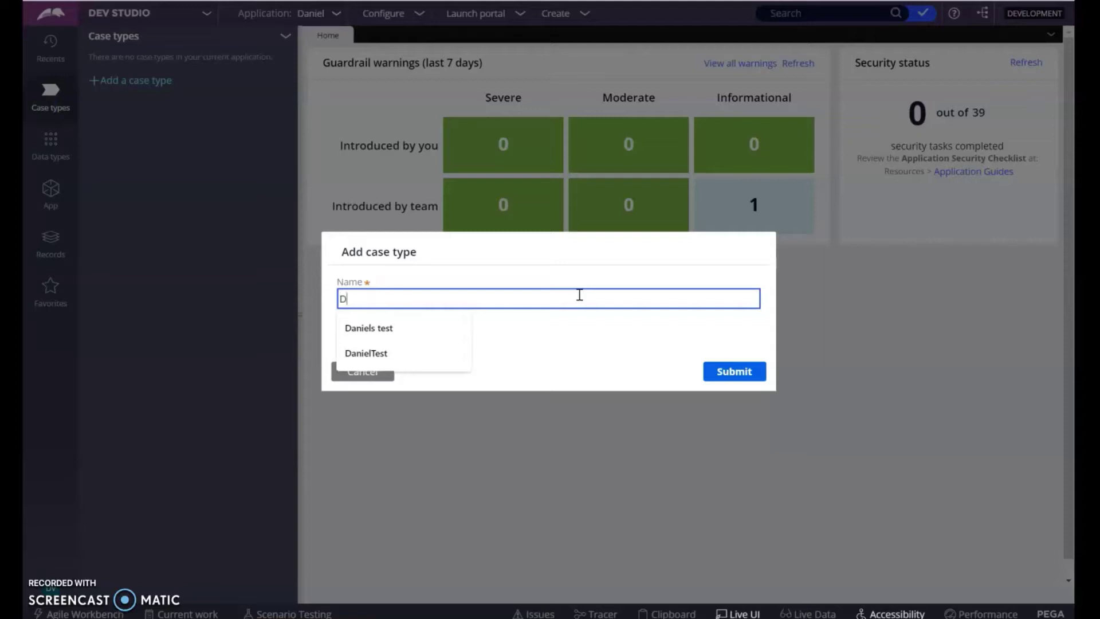
Name the new case type with the owner's first name in possessive form followed by "Test", and create it.
text(aniel)
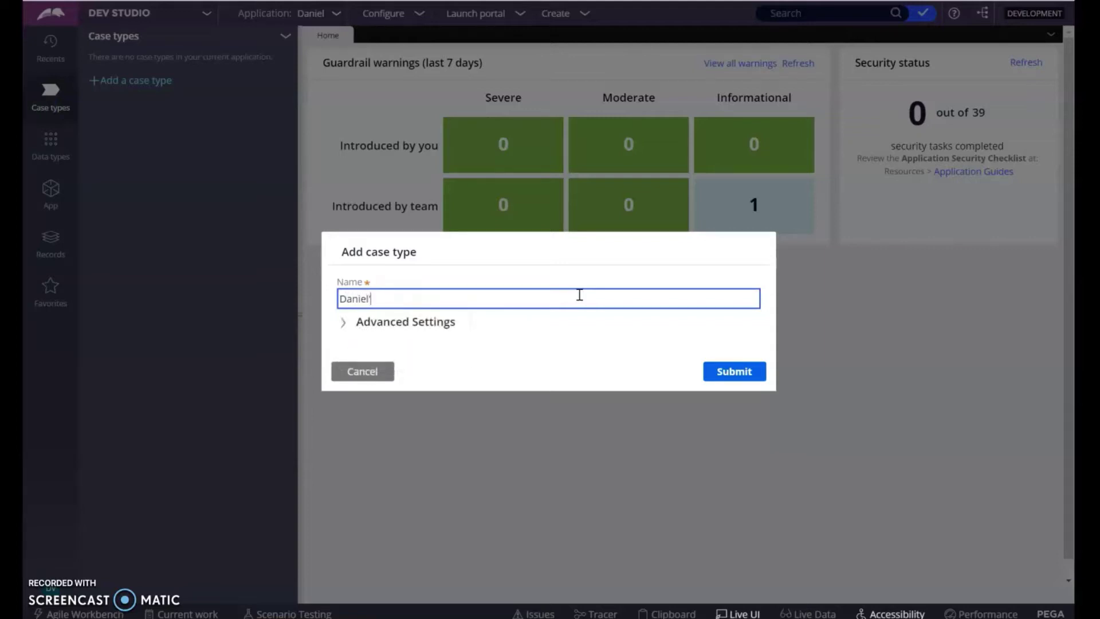
text('s Test)
click(724, 374)
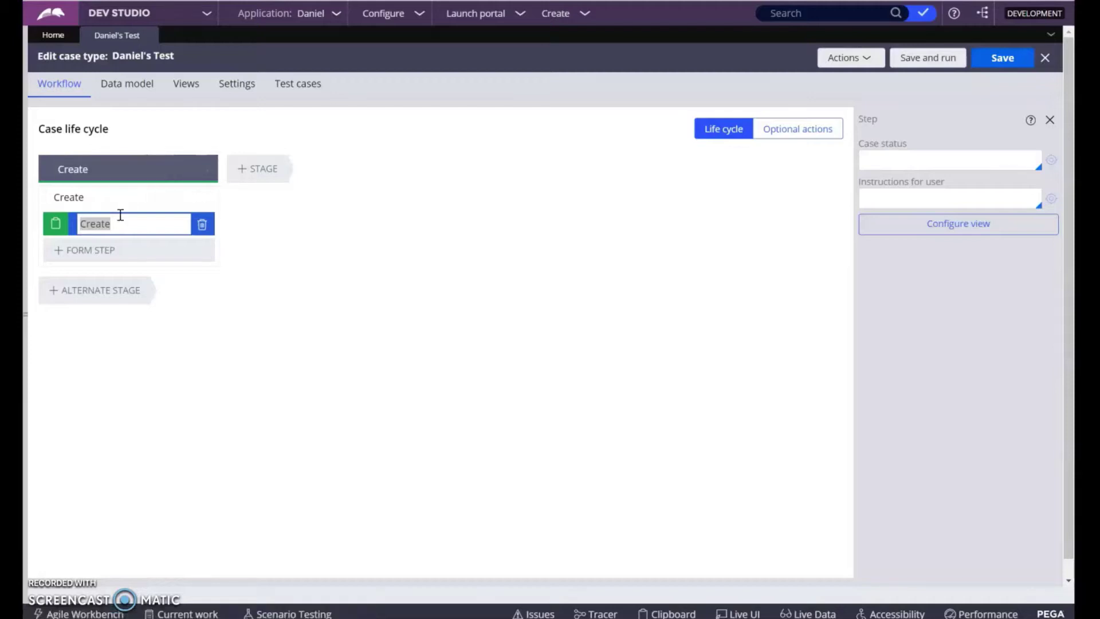
Configure the view of the Create step by adding a single-line text field named Entry.
click(653, 327)
click(995, 234)
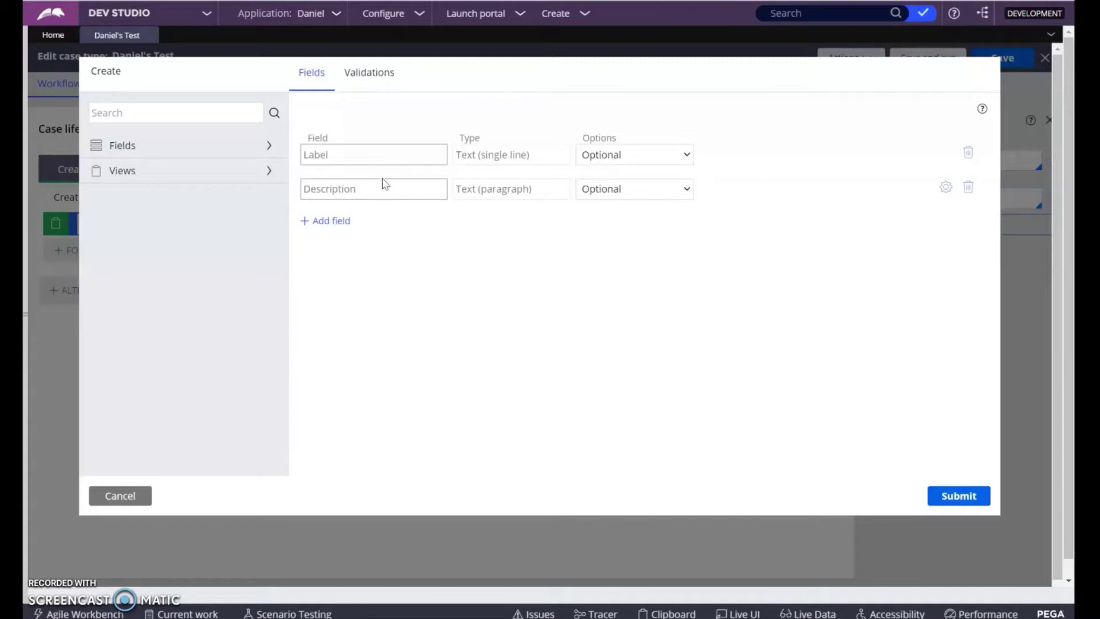
click(330, 222)
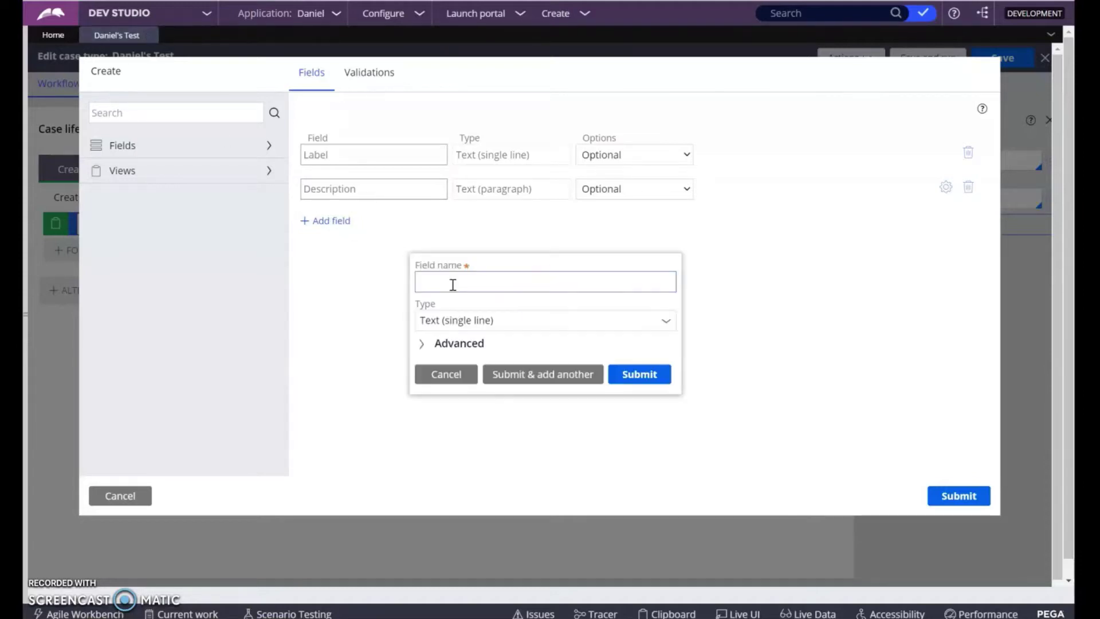
click(453, 285)
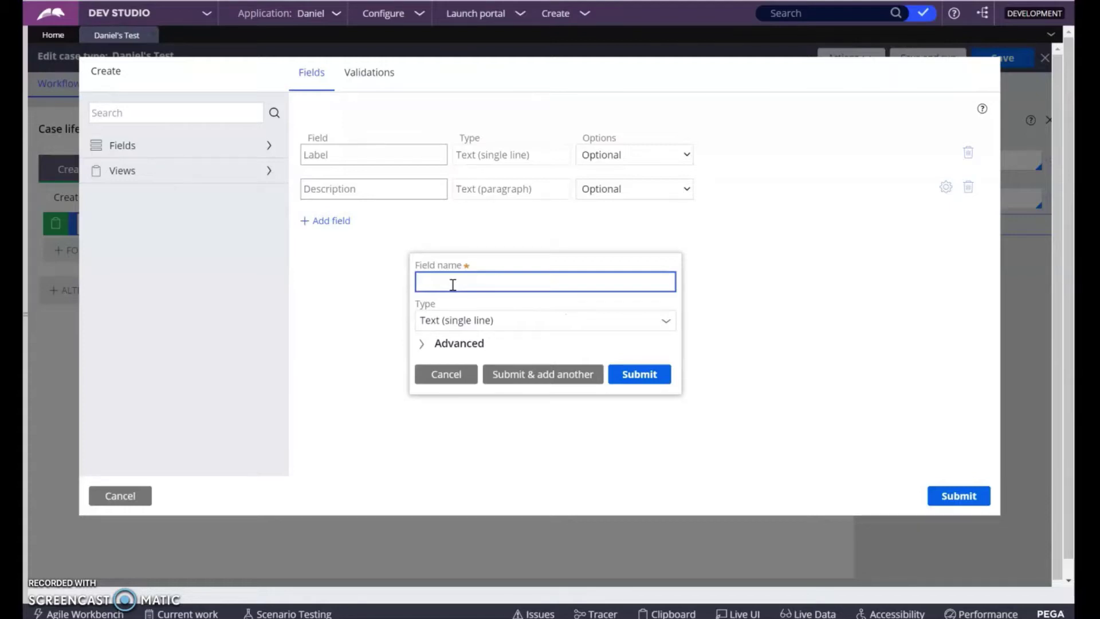
text(Entry)
click(537, 378)
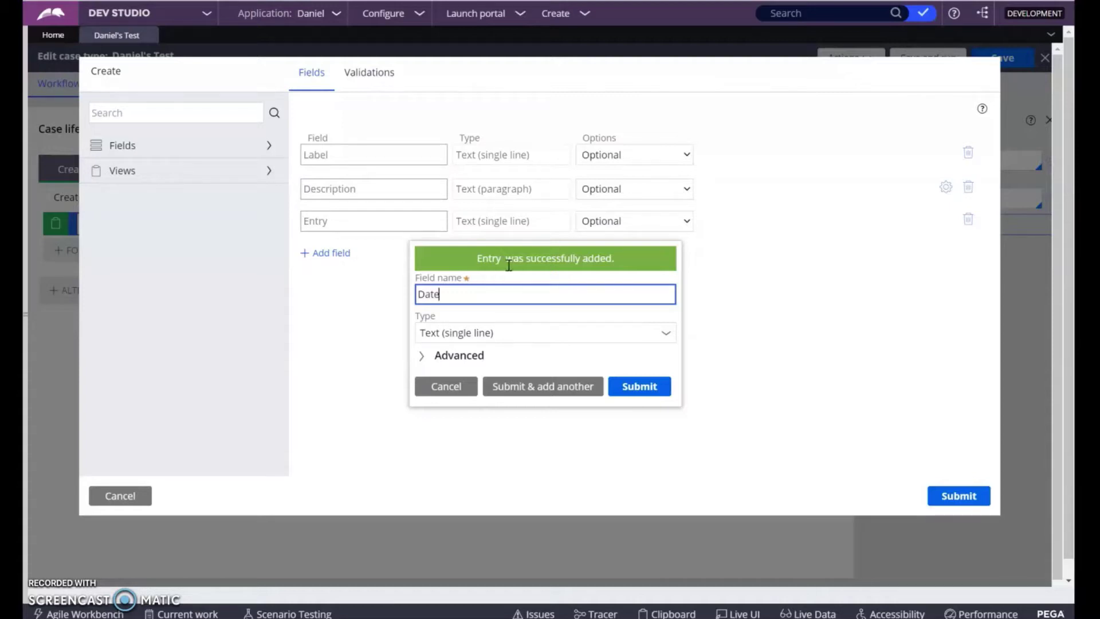
Add a field named Date of type Date only to the Create view and submit the view.
click(628, 340)
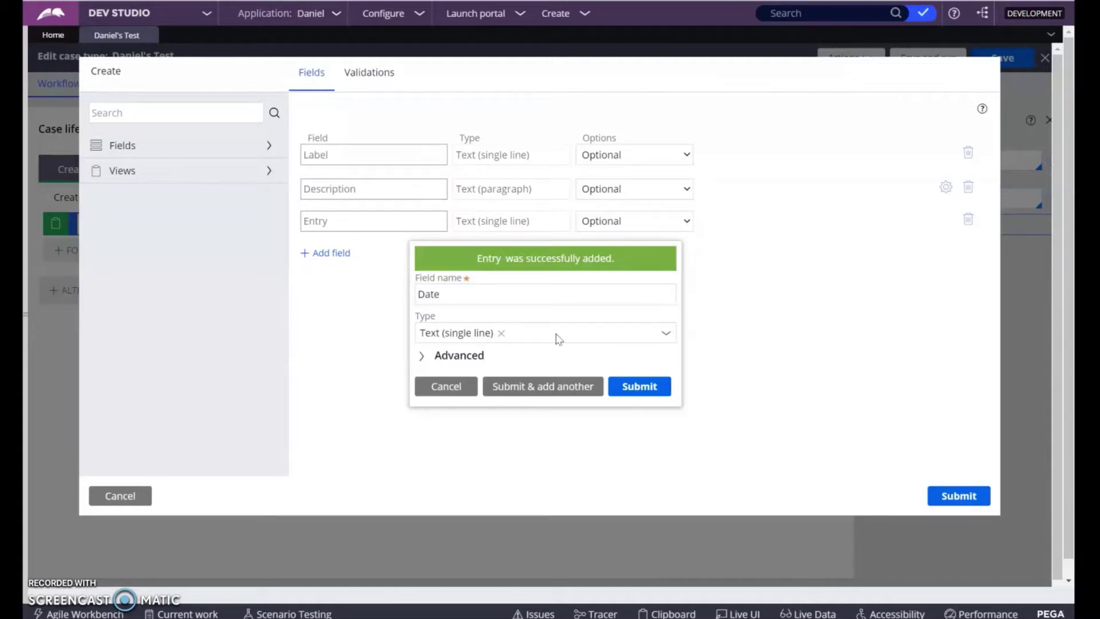
click(666, 337)
scroll(482, 149, down, 1)
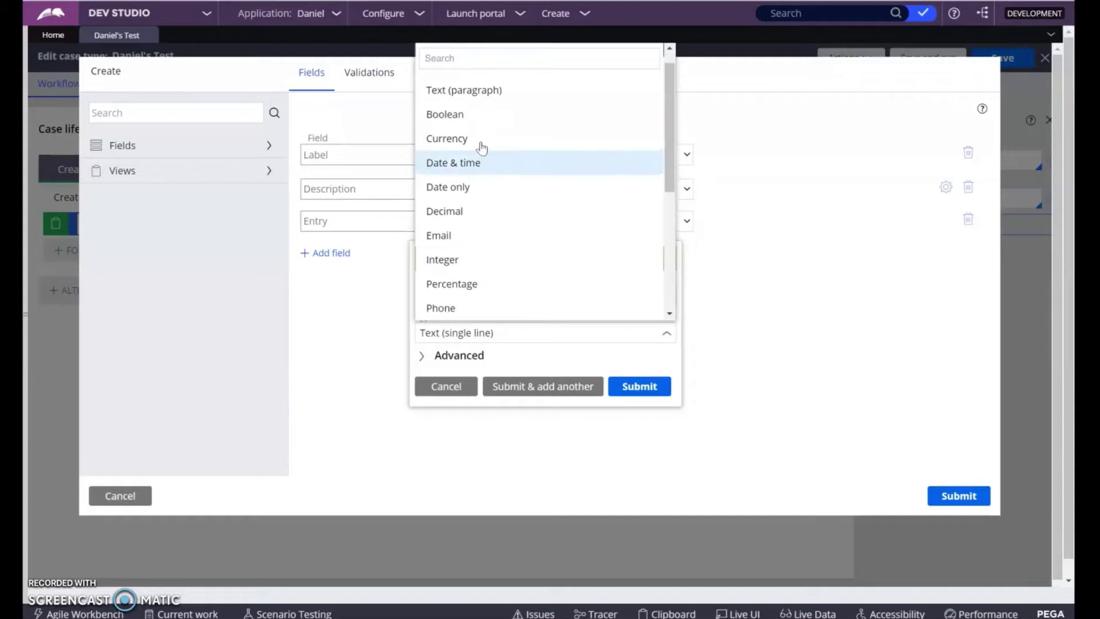
click(491, 196)
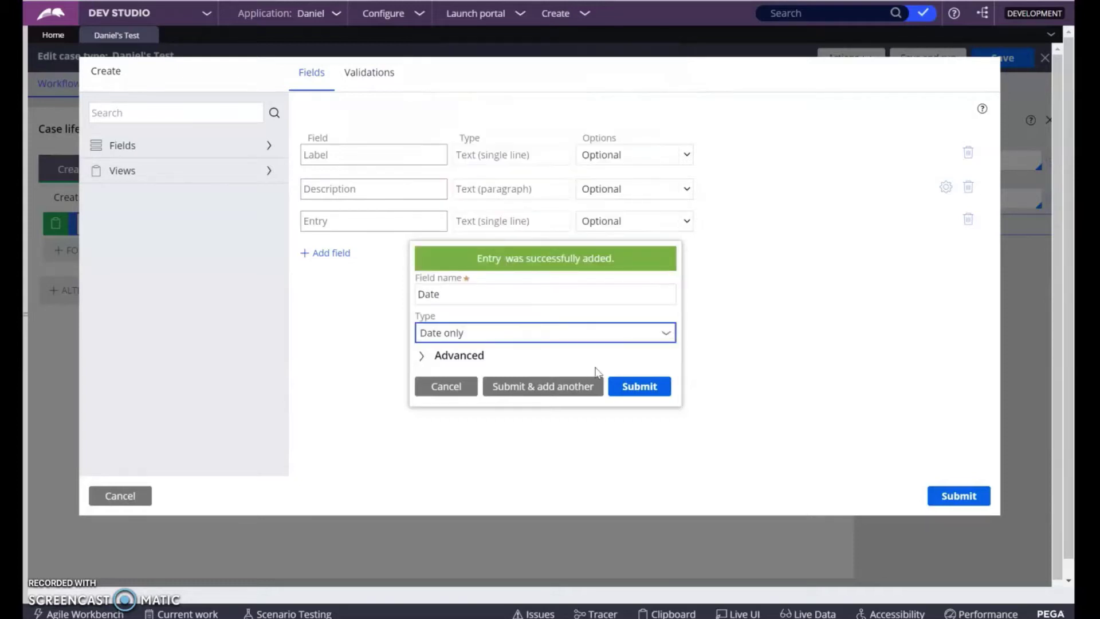
click(660, 386)
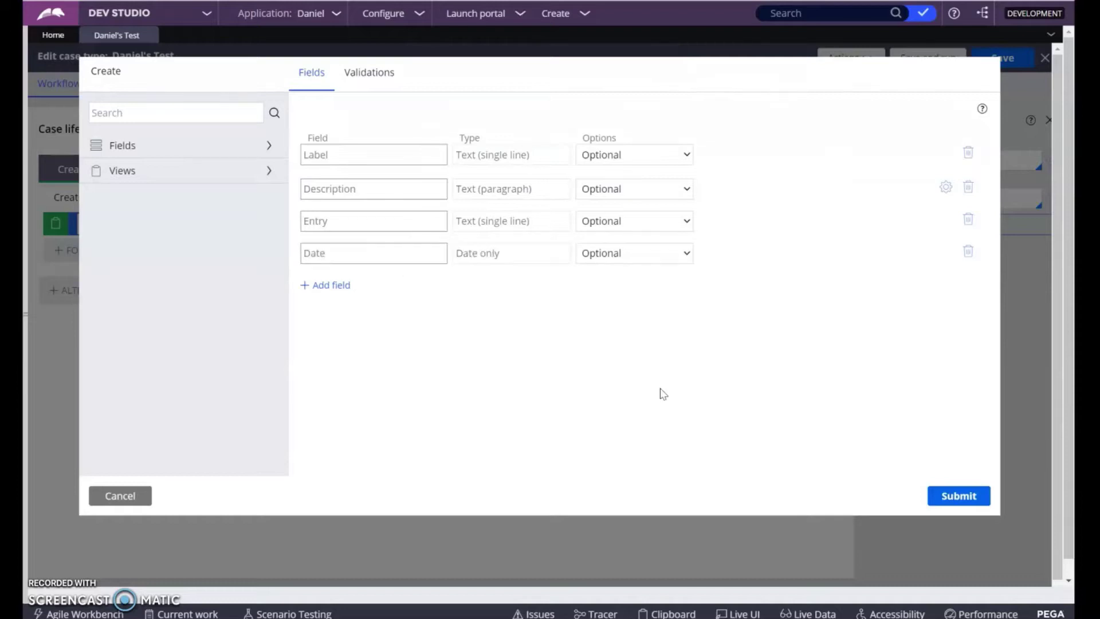
click(972, 501)
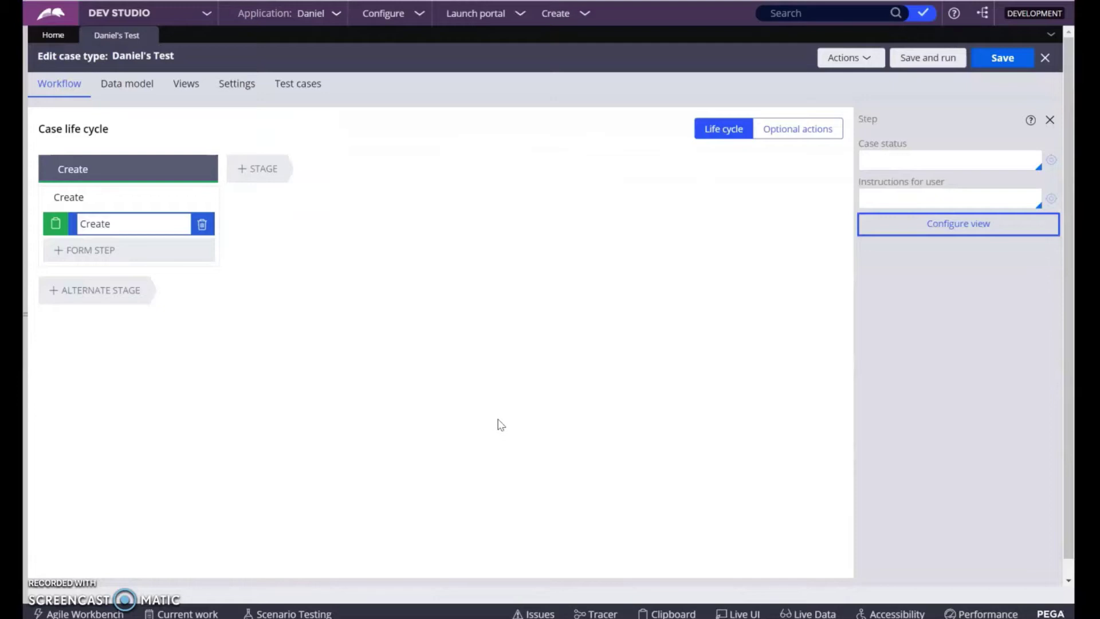
Save and run the case type, check the Label, Description, Entry and Date fields of the form, and return to the case type editor.
click(934, 63)
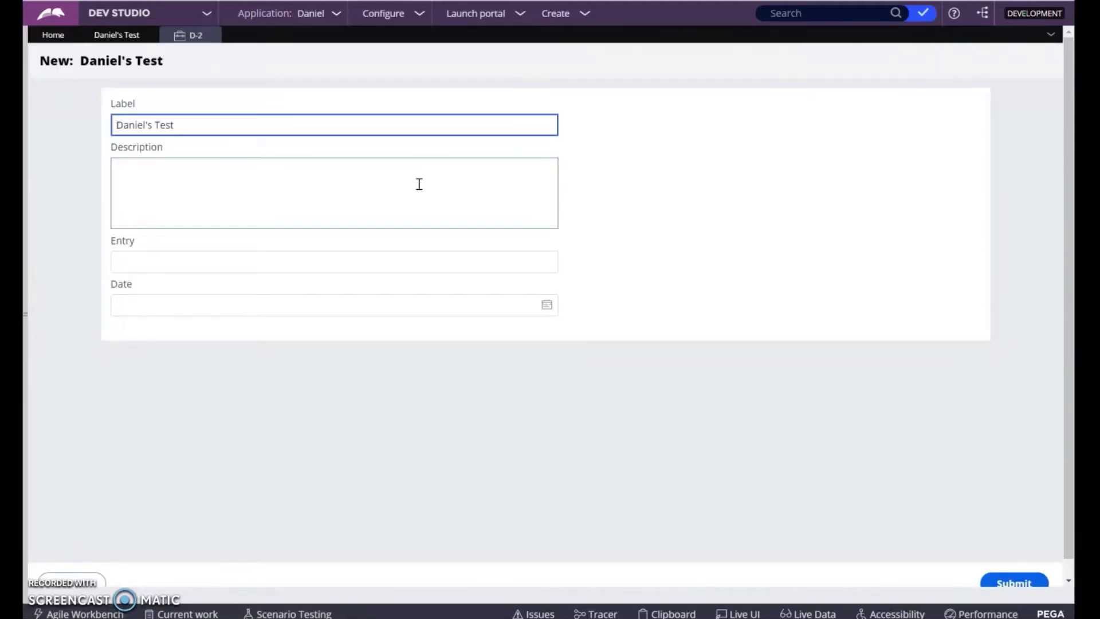
triple_click(245, 124)
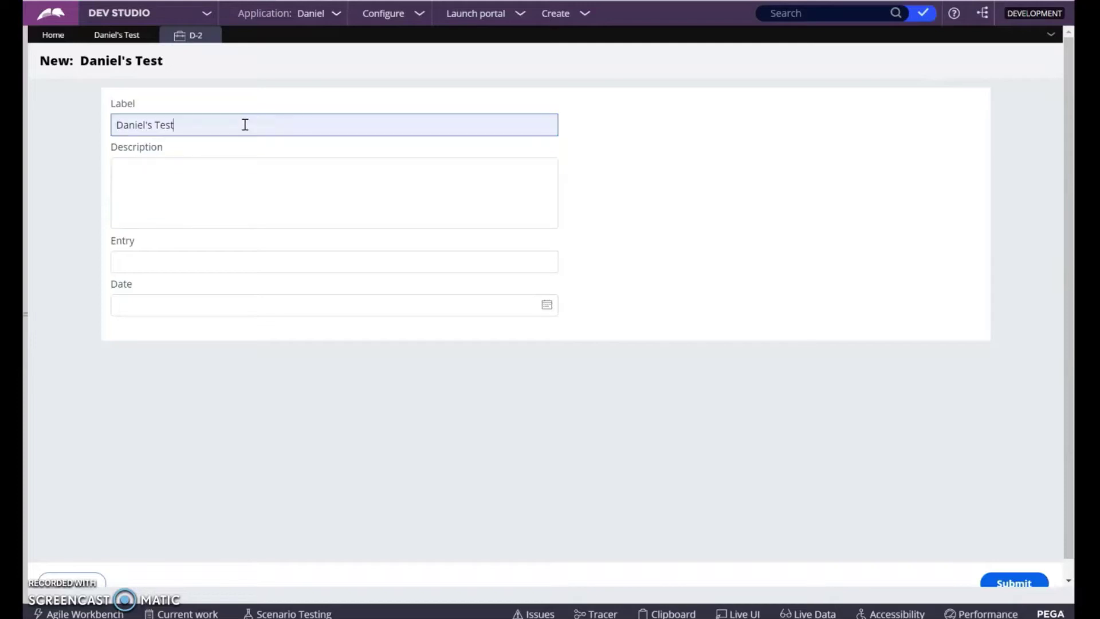
click(245, 194)
click(256, 253)
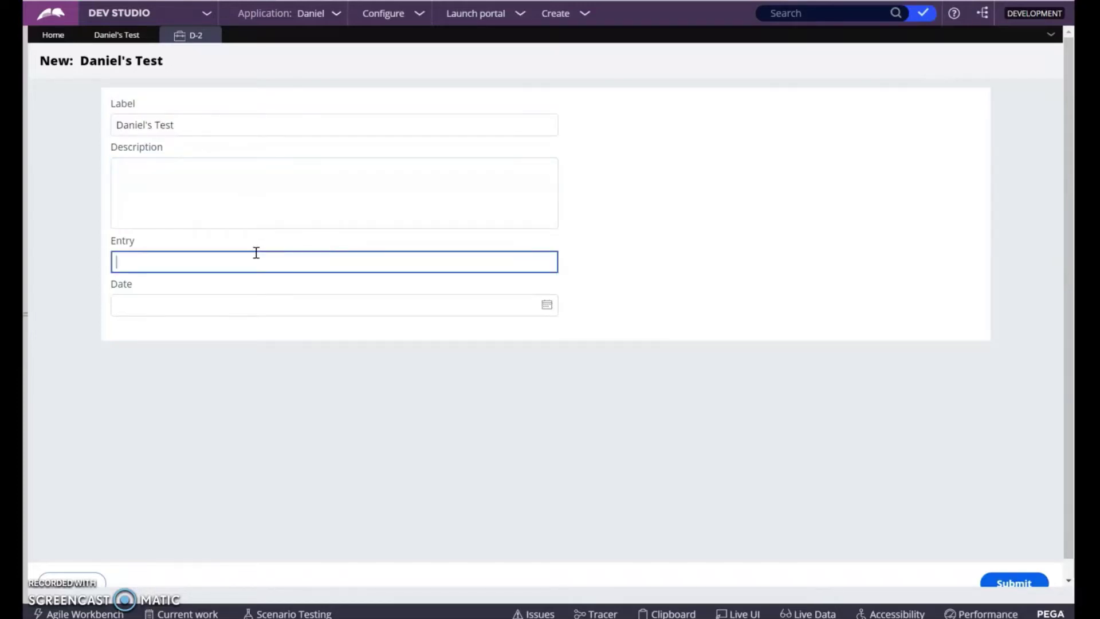
click(259, 300)
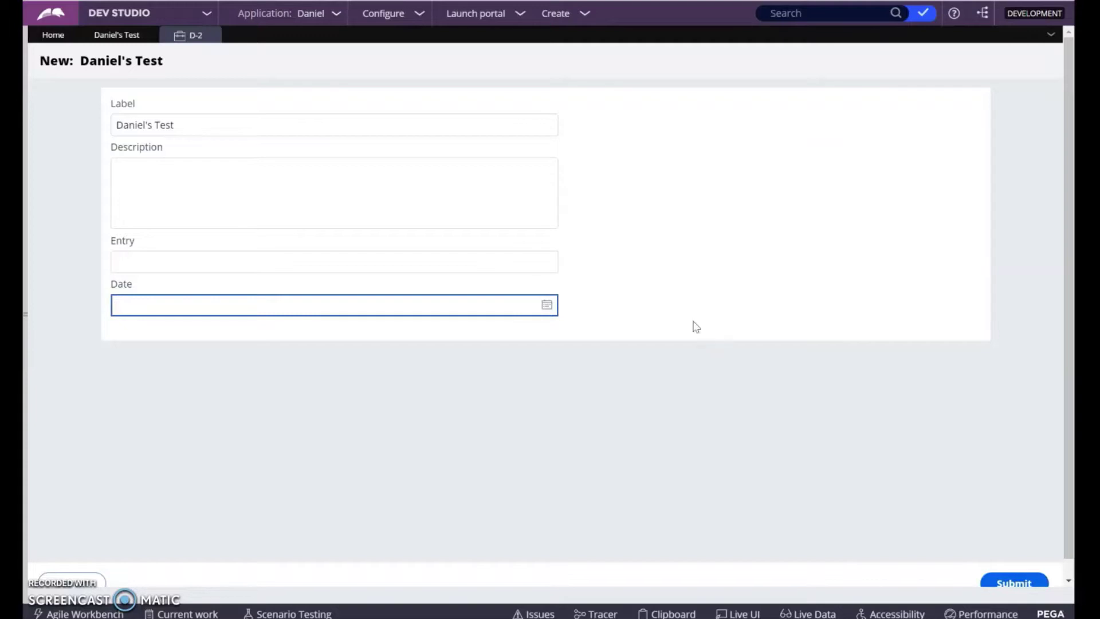
click(106, 37)
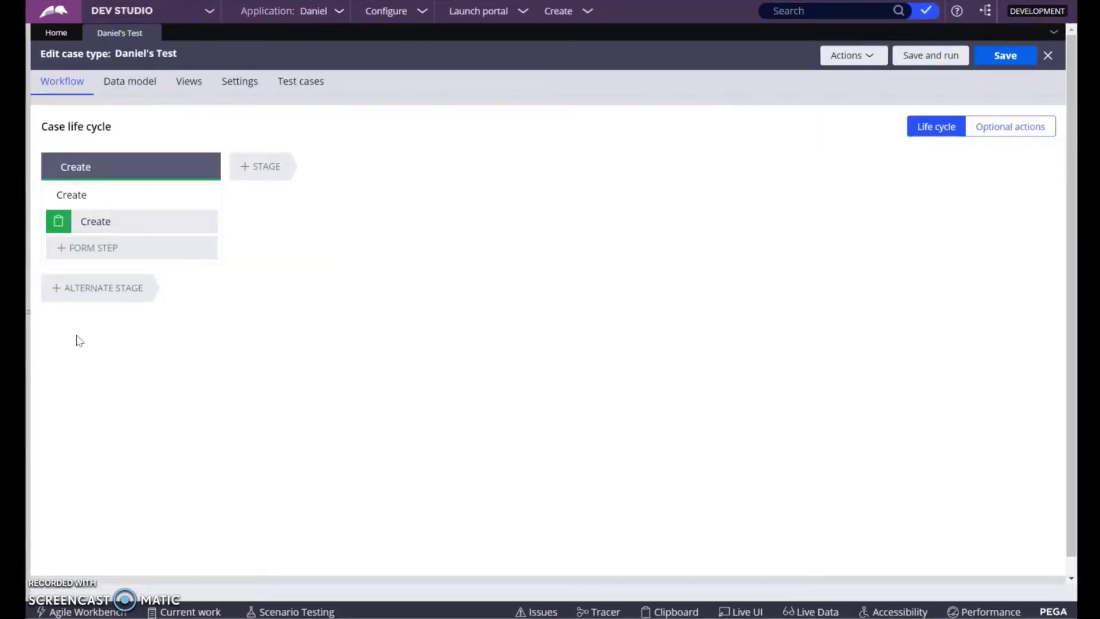
Add a stage named Review Case Information after Create, containing a collect-information step with the same name.
click(262, 166)
text(Rev)
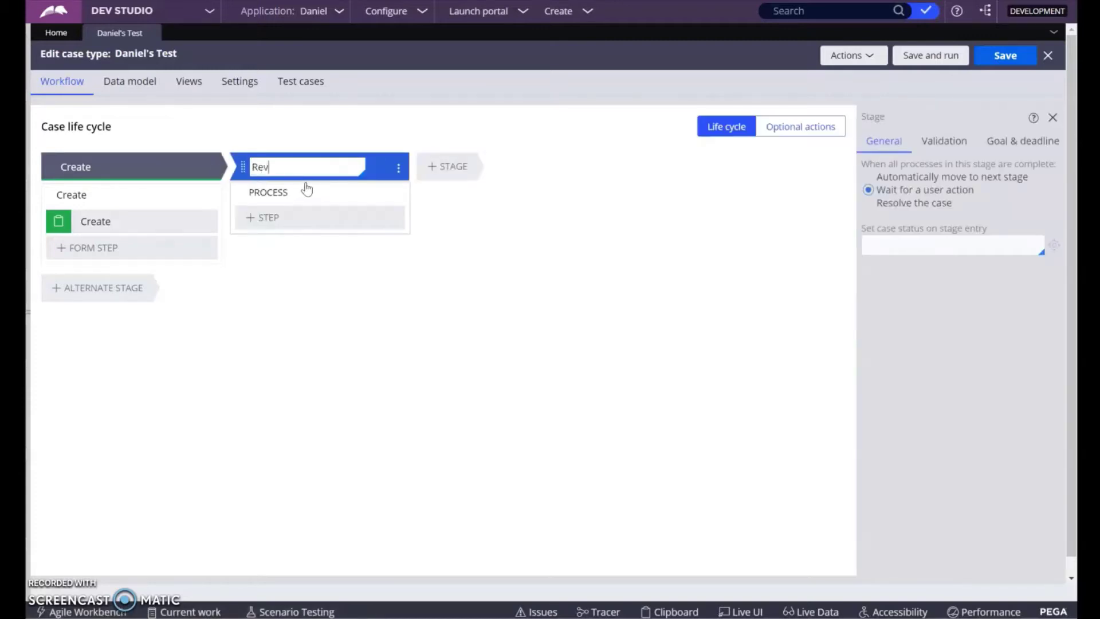
text(iew Case Information)
click(274, 220)
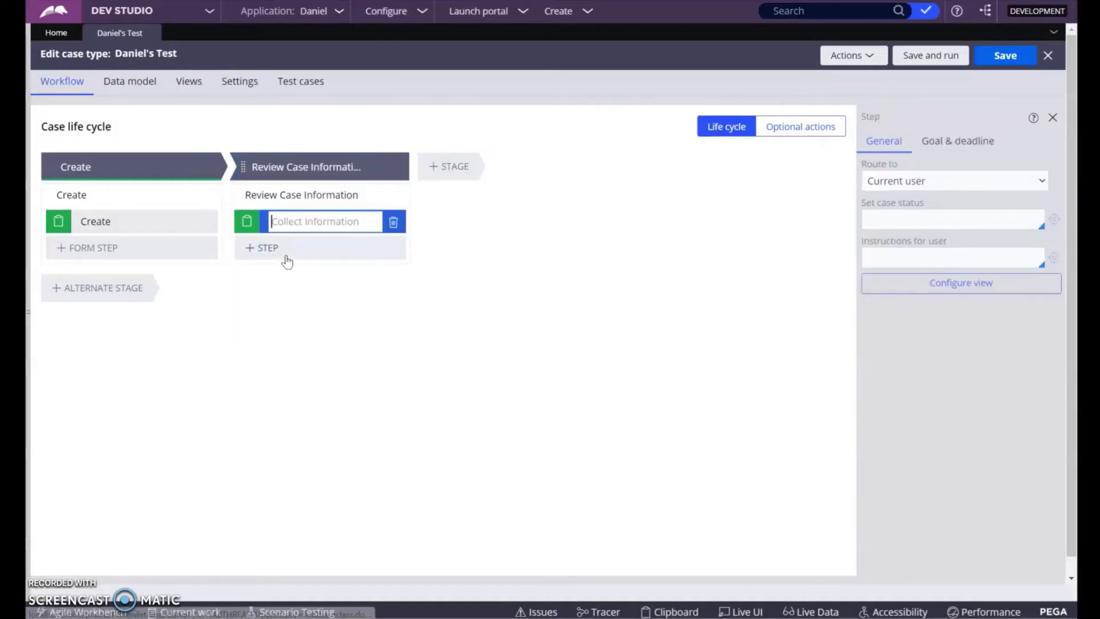
text(Review C)
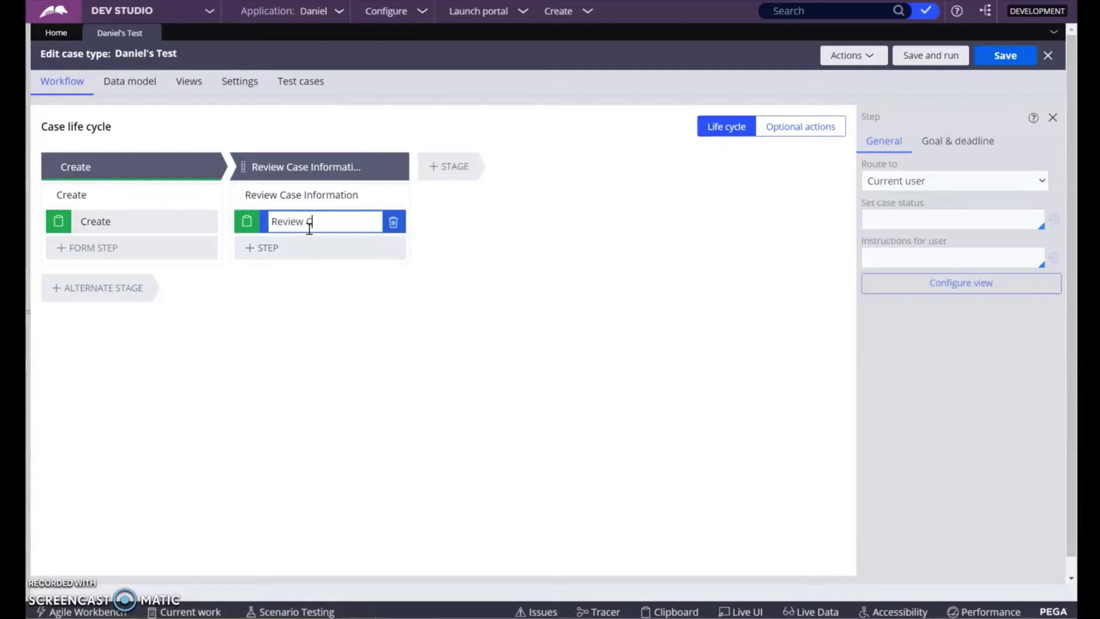
text(ase Information)
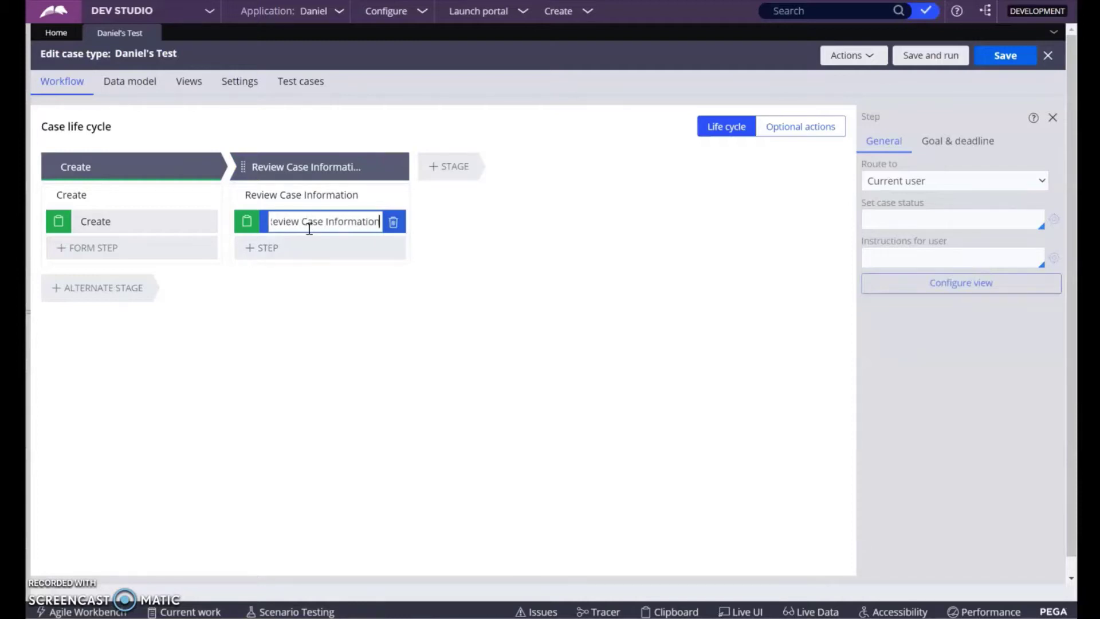
Route the Review Case Information step to the application's Administrators work queue and set its case status to Pending-Review.
click(923, 183)
click(895, 248)
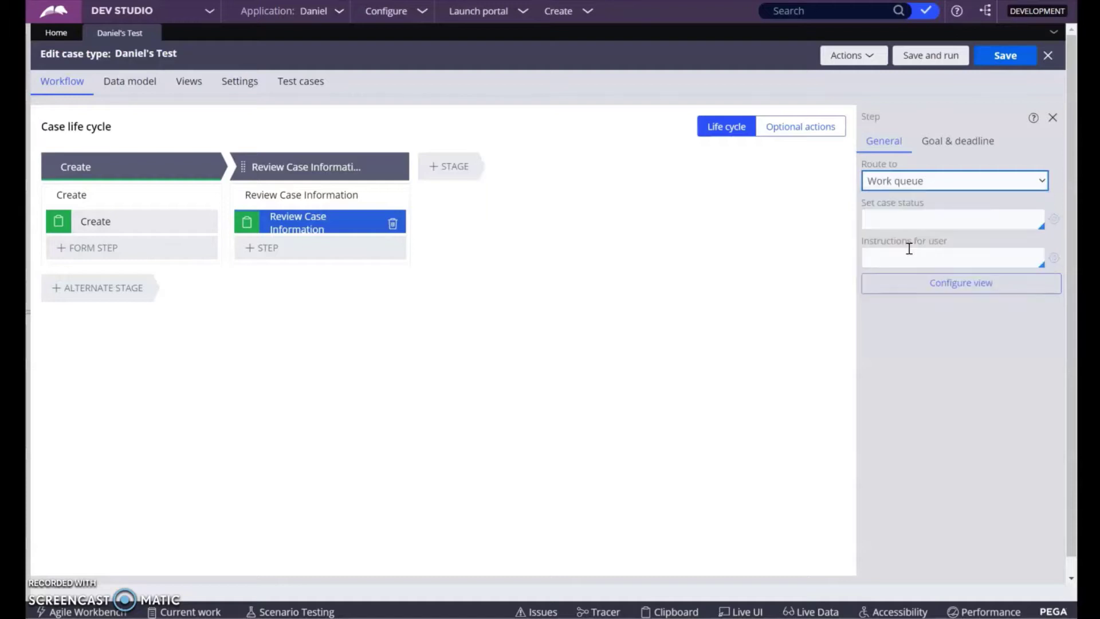
click(929, 210)
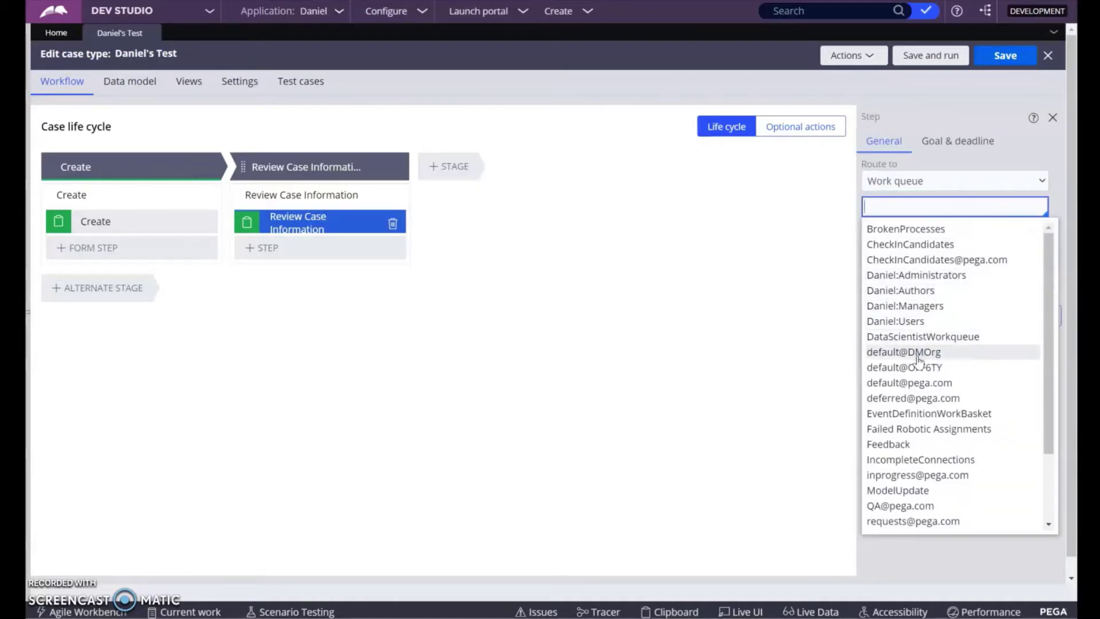
click(943, 276)
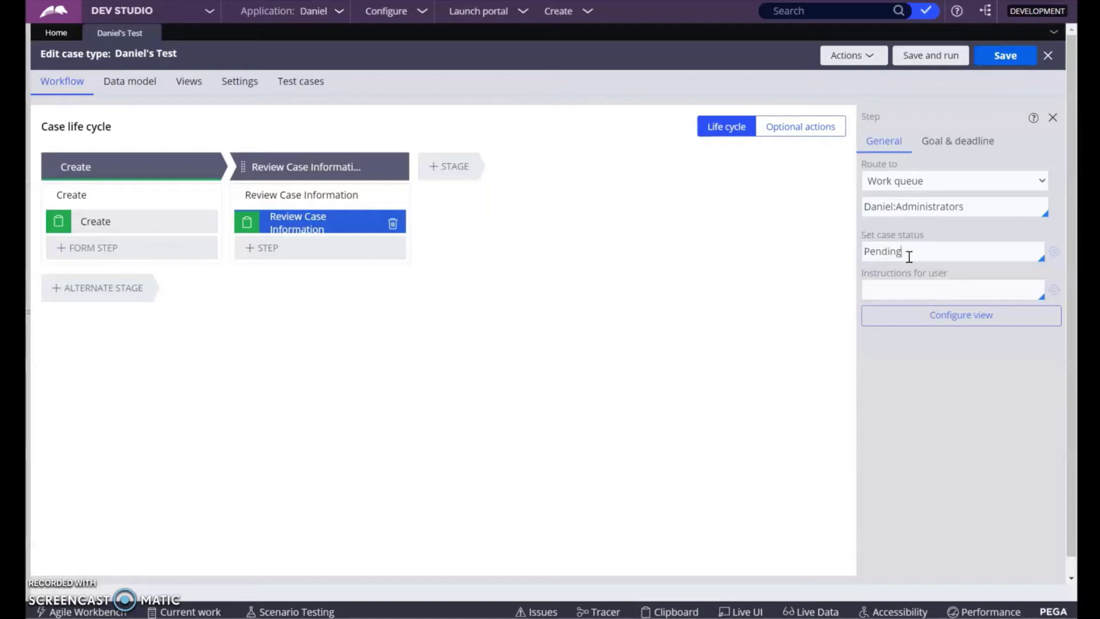
text(view)
Add the existing fields Review Rating, Review Outcome, Review Notes and Review Comments to the Review Case Information view.
click(933, 314)
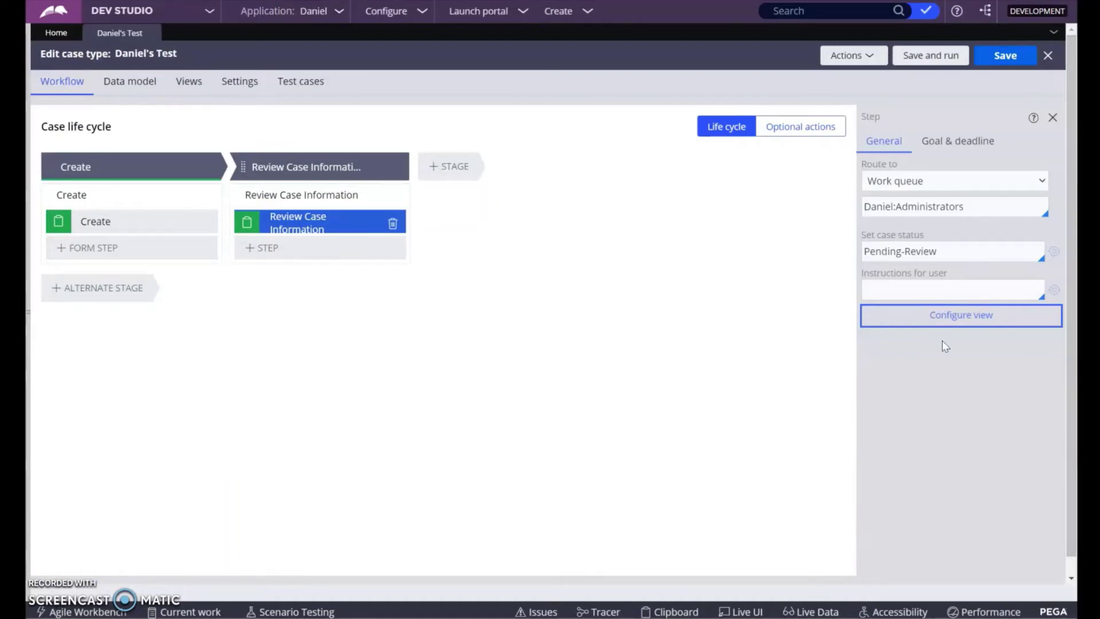
click(985, 319)
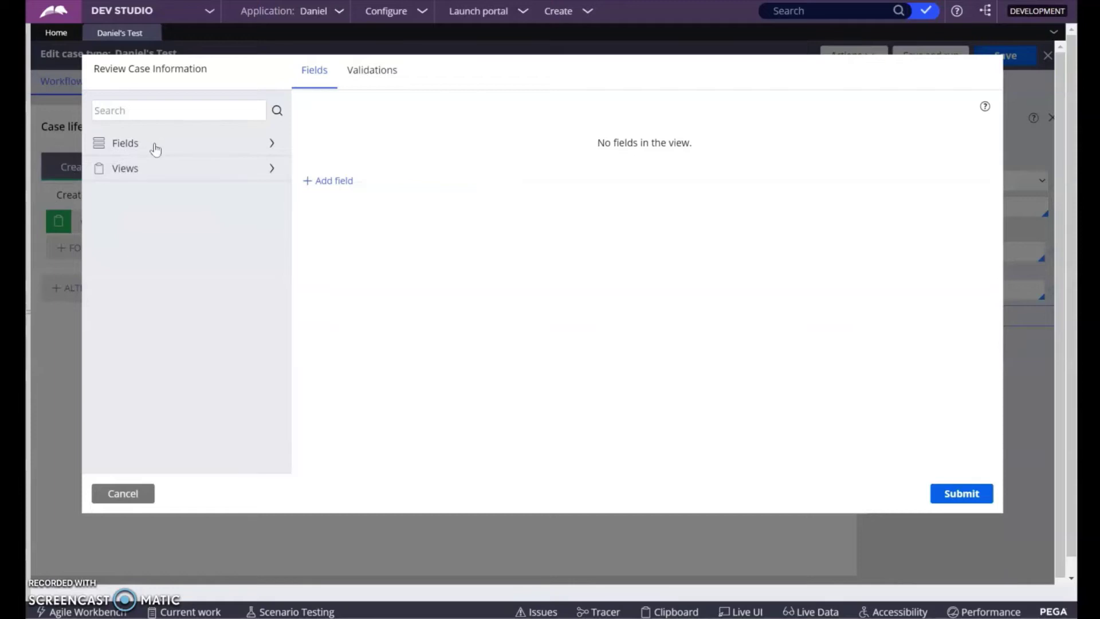
click(155, 149)
scroll(184, 344, down, 3)
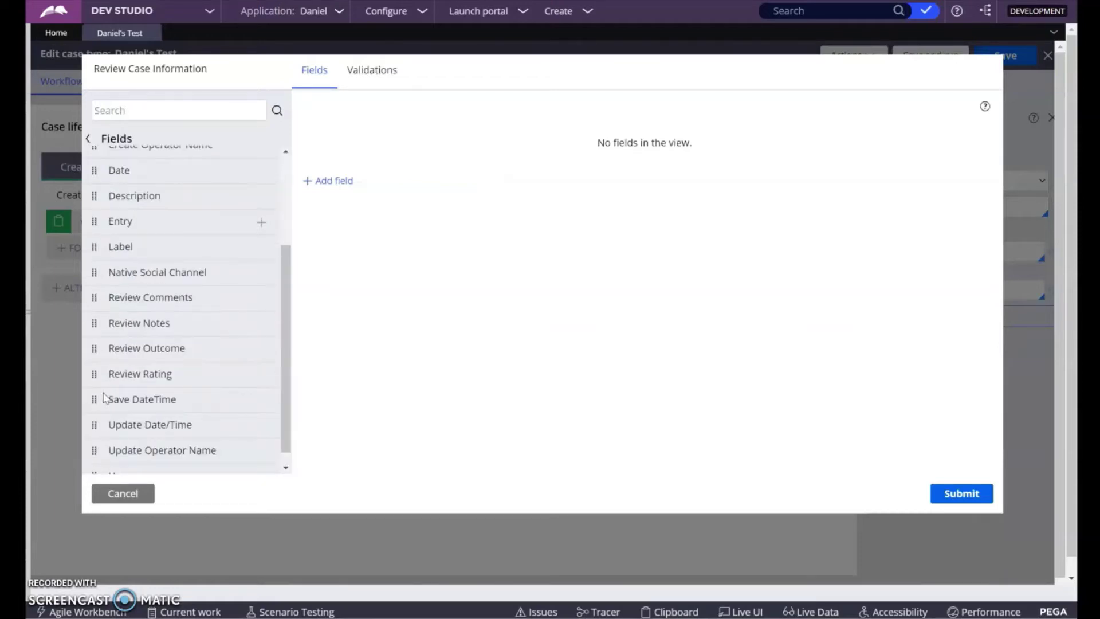
drag(94, 375, 340, 209)
mouse_move(117, 372)
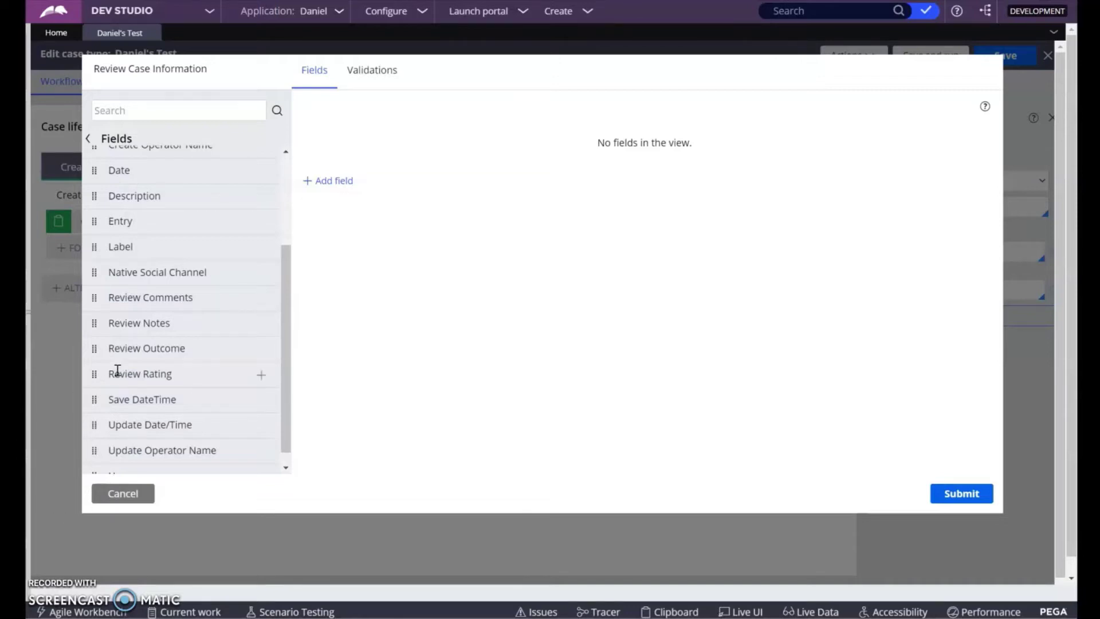
click(261, 382)
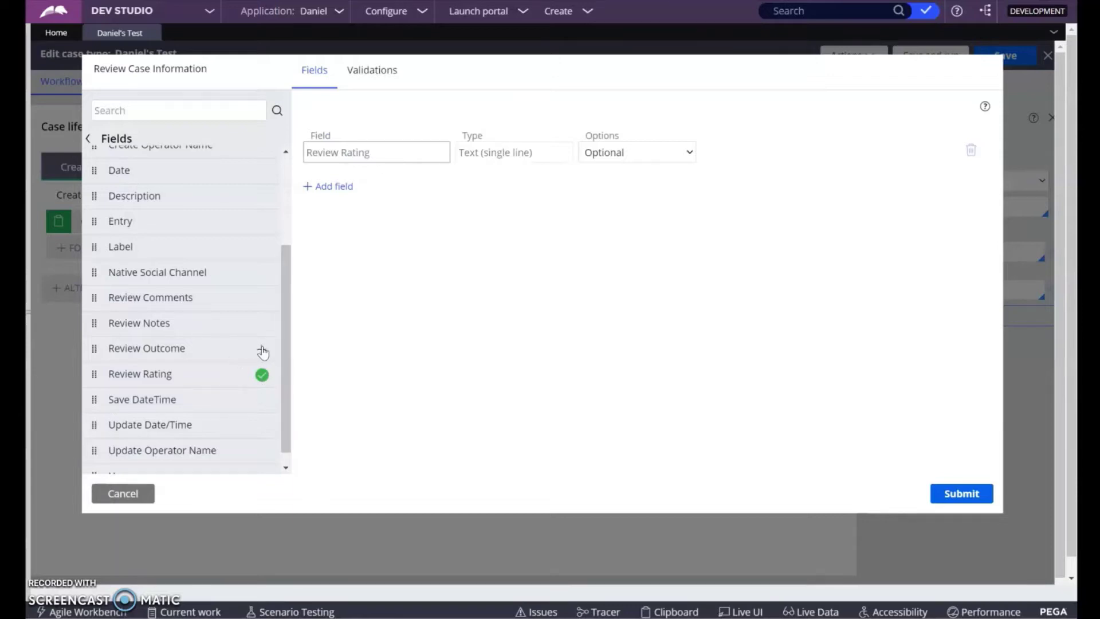
click(262, 351)
click(263, 324)
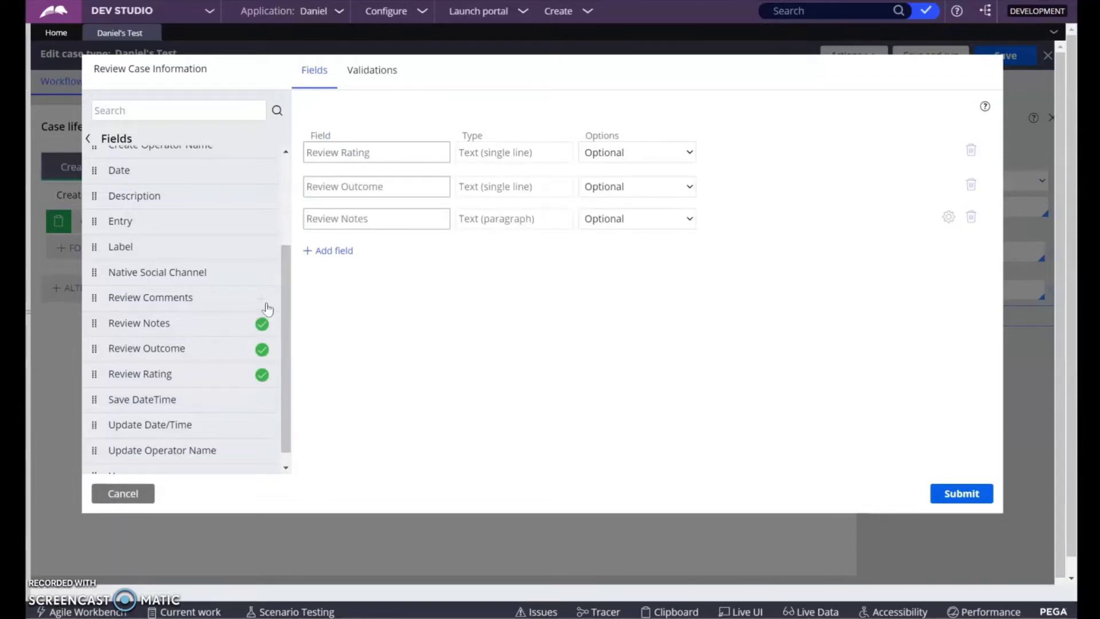
click(264, 299)
Add the existing Case ID field to the Review Case Information view and submit the view.
scroll(229, 355, down, 3)
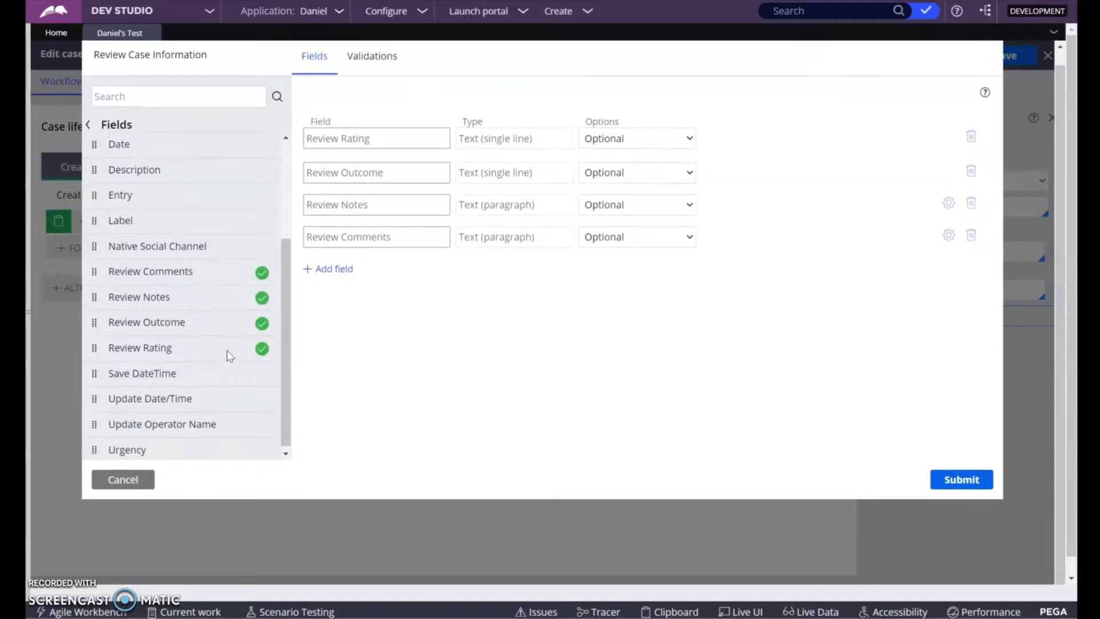
scroll(221, 334, up, 3)
scroll(222, 326, up, 2)
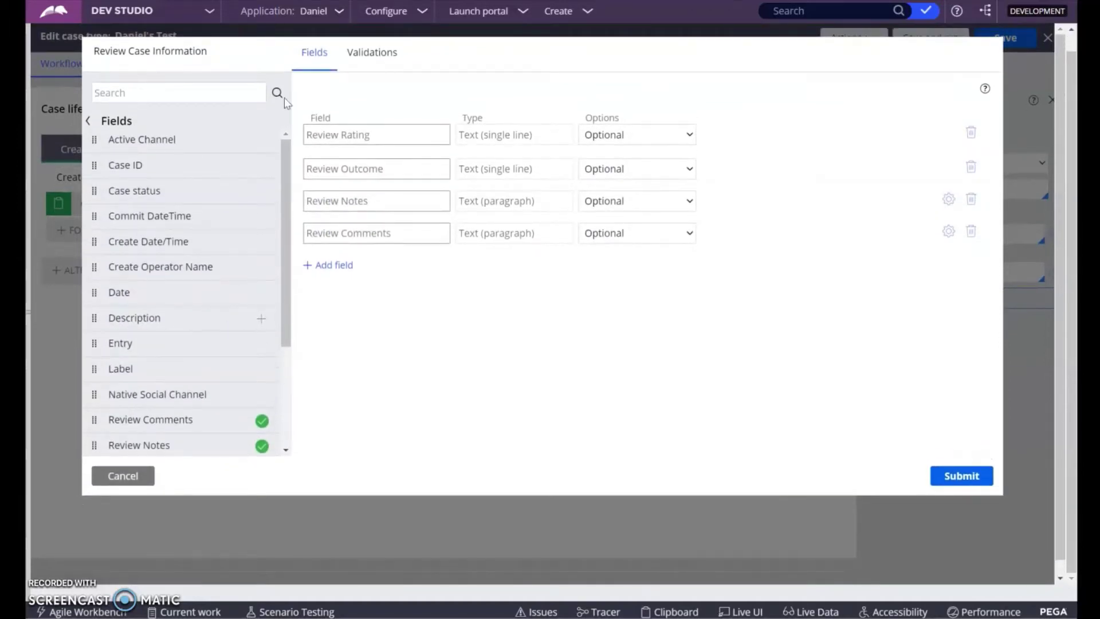
click(262, 166)
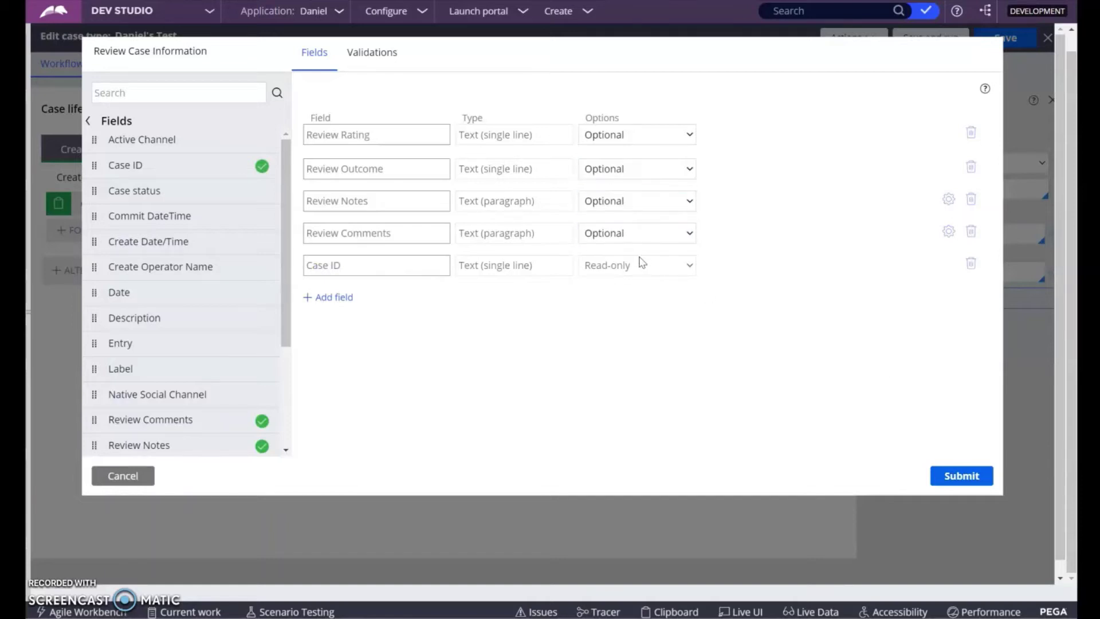
click(971, 485)
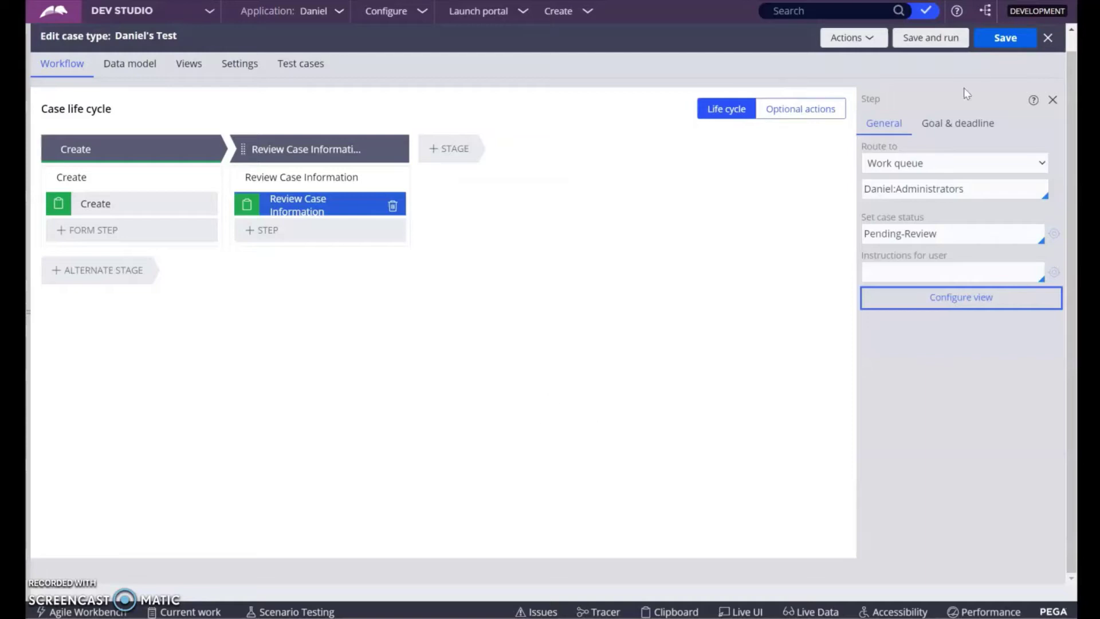
Assign an existing-type SLA named ReviewSLA to the Review Case Information step and create its service level agreement record.
click(972, 132)
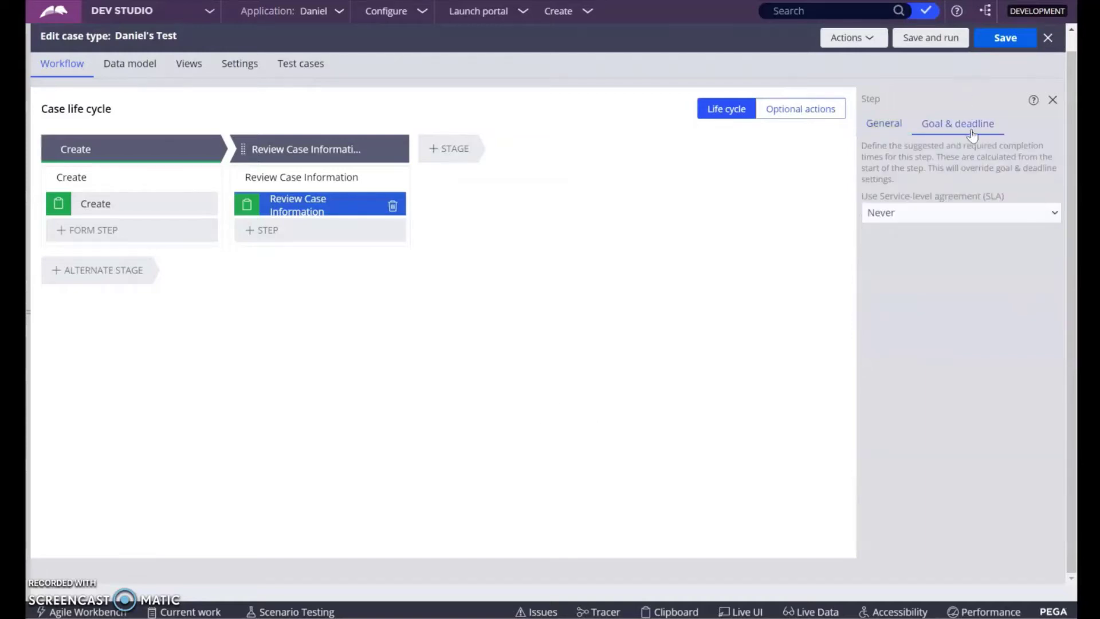
click(965, 214)
click(971, 277)
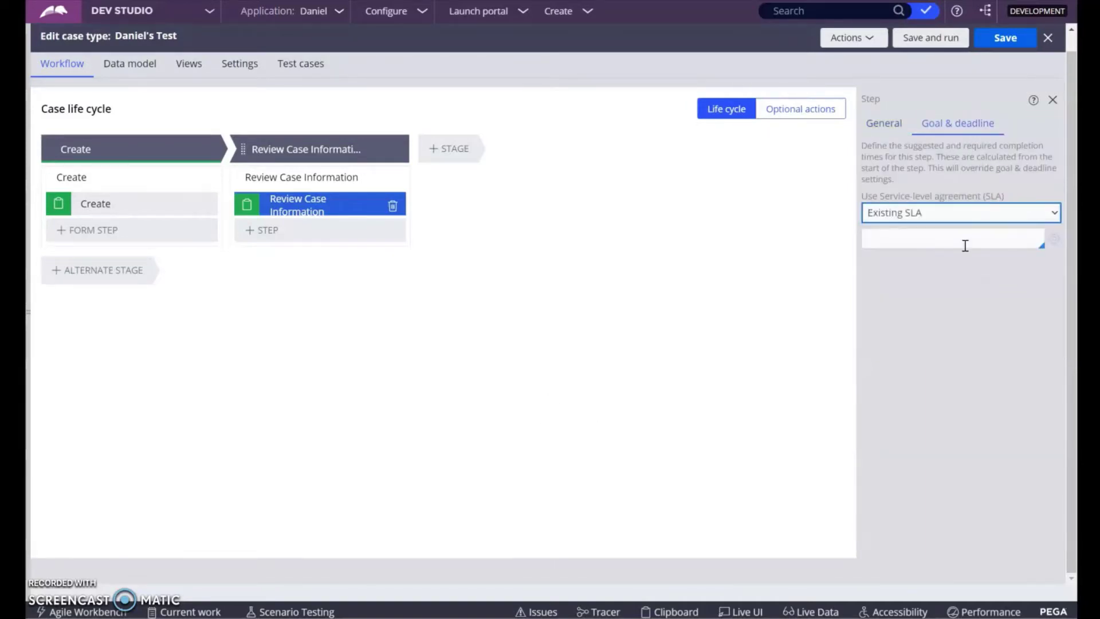
click(966, 245)
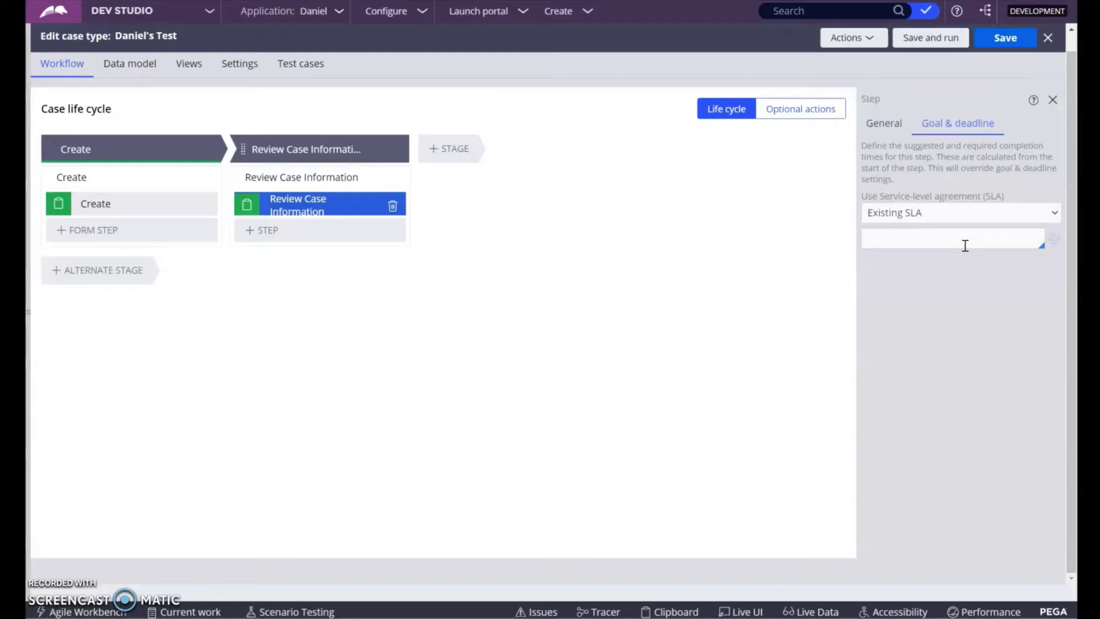
text(ReviewSLA)
click(1055, 240)
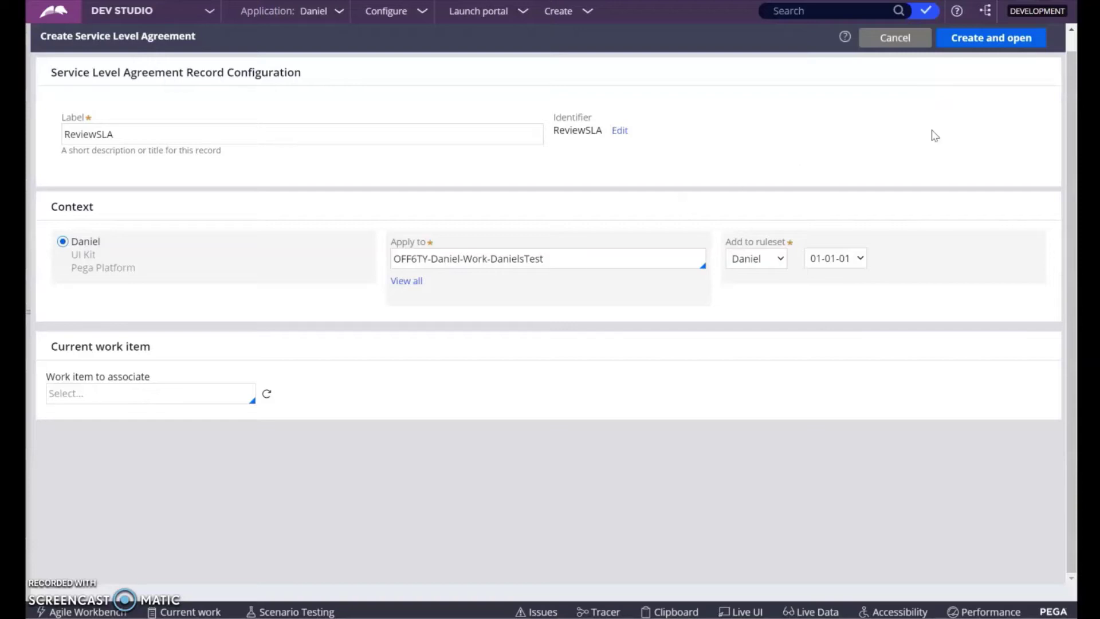
click(1003, 49)
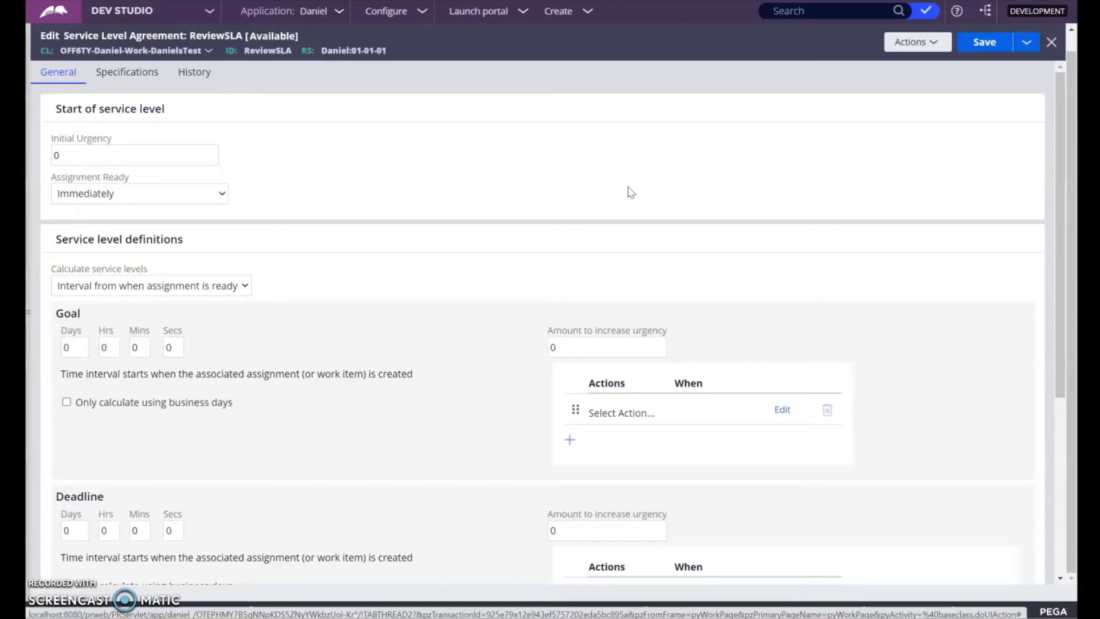
Set the ReviewSLA goal to 30 seconds and the deadline to 10 days.
scroll(372, 264, down, 1)
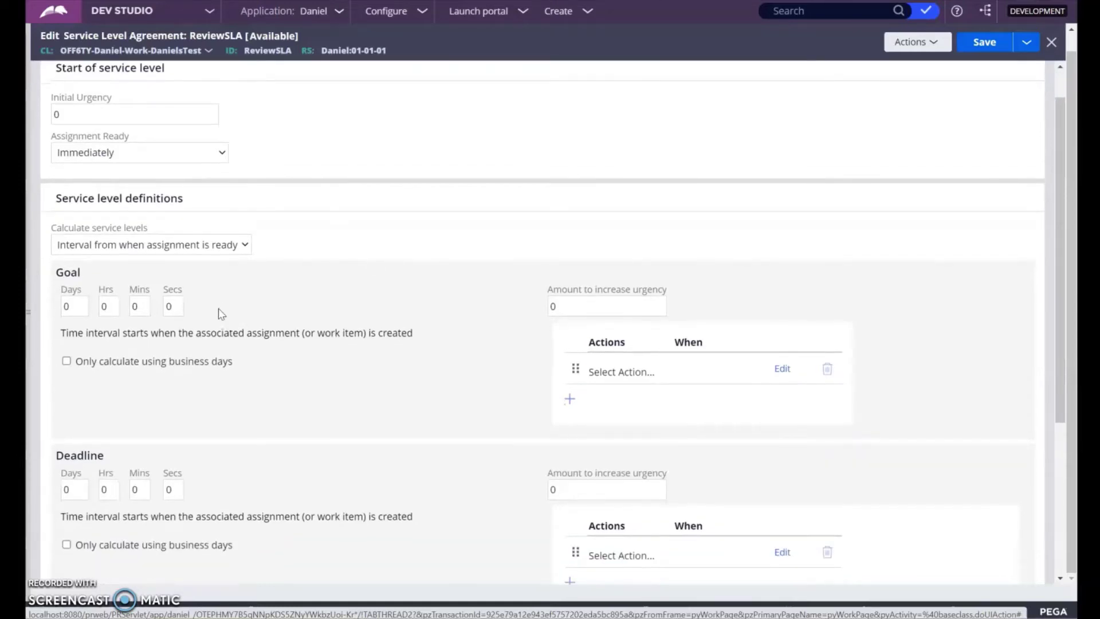
click(182, 311)
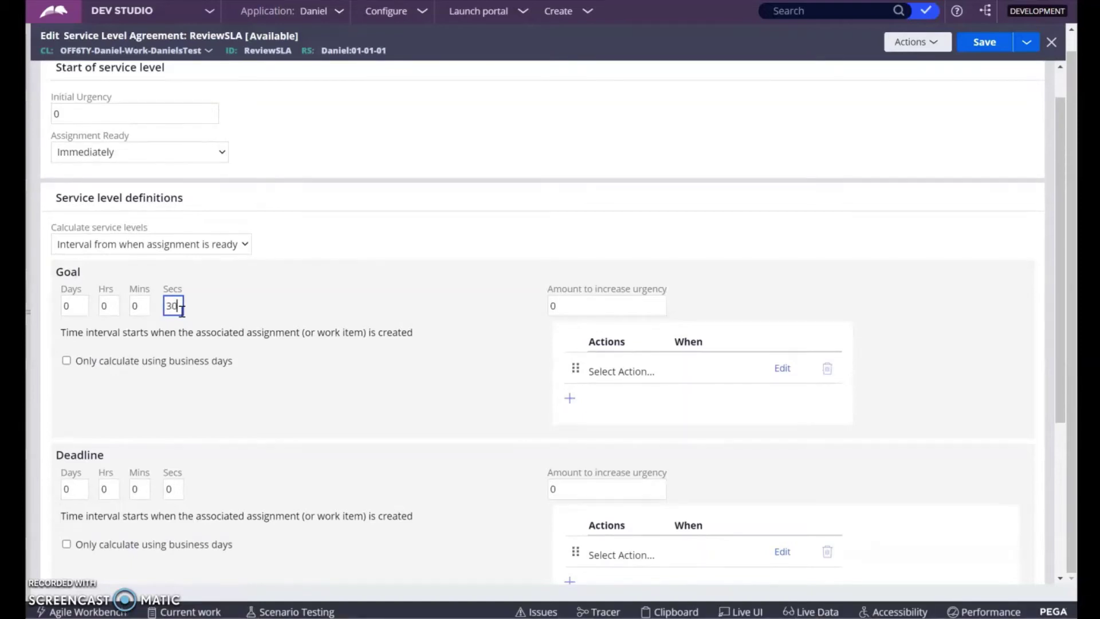
scroll(181, 310, down, 2)
click(79, 401)
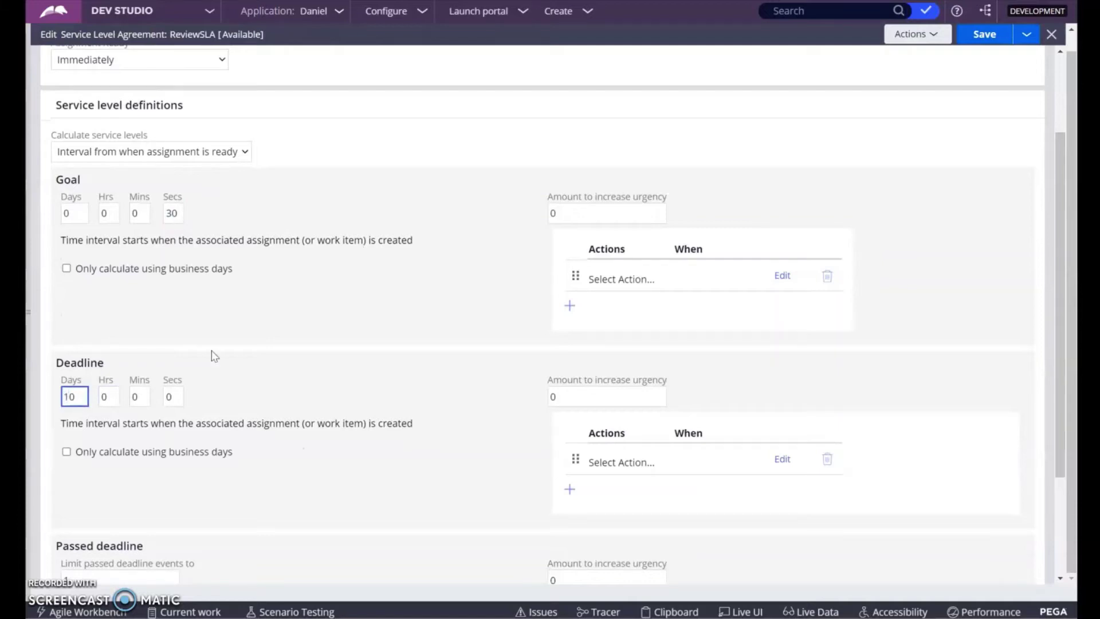
text(10)
click(309, 345)
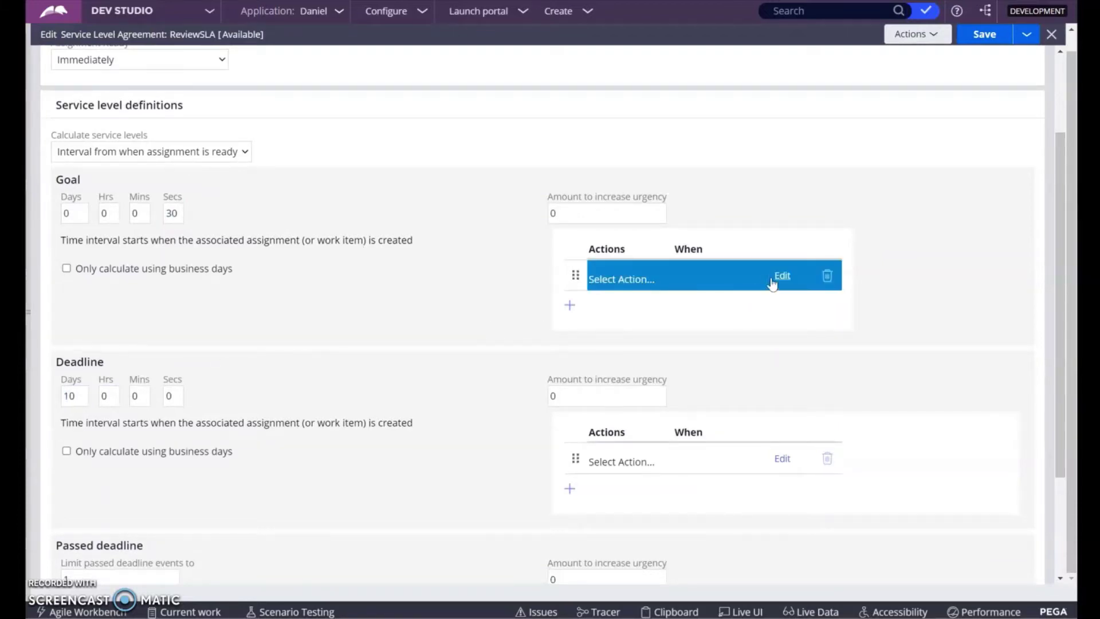
Configure the goal action to run the UpdateStatus activity with StatusWork set to "Review-Immediately", including the quotation marks.
click(782, 280)
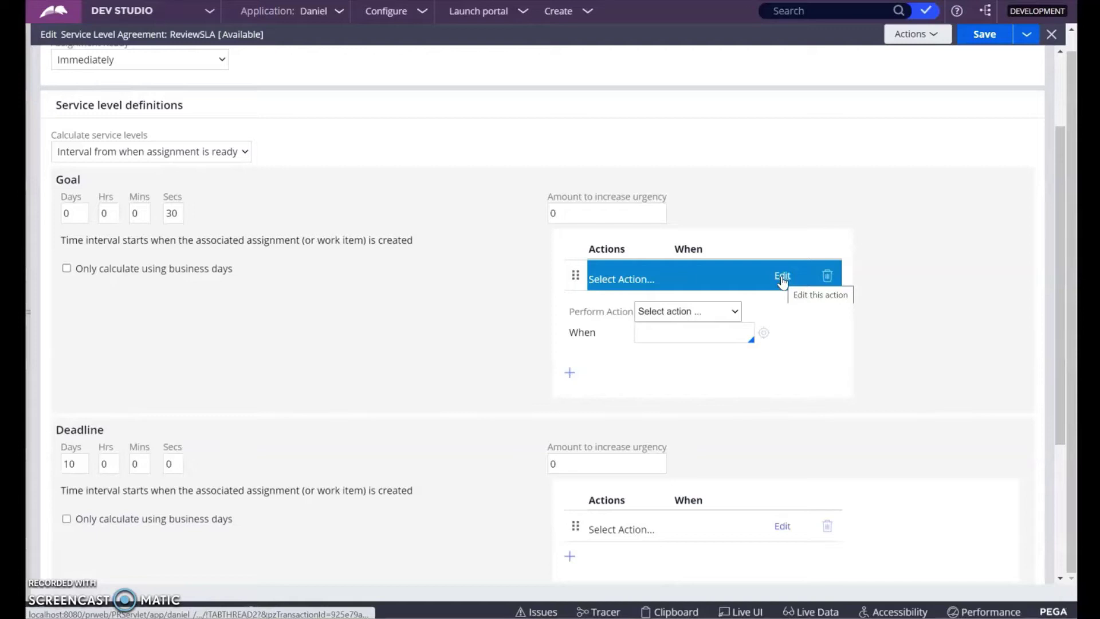
click(688, 312)
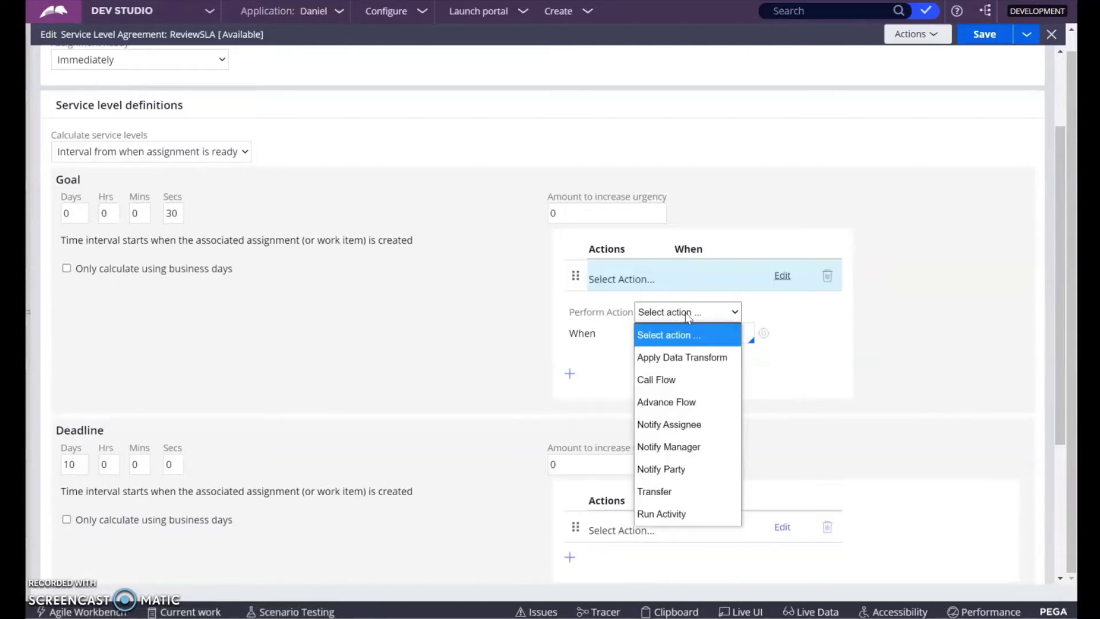
click(662, 513)
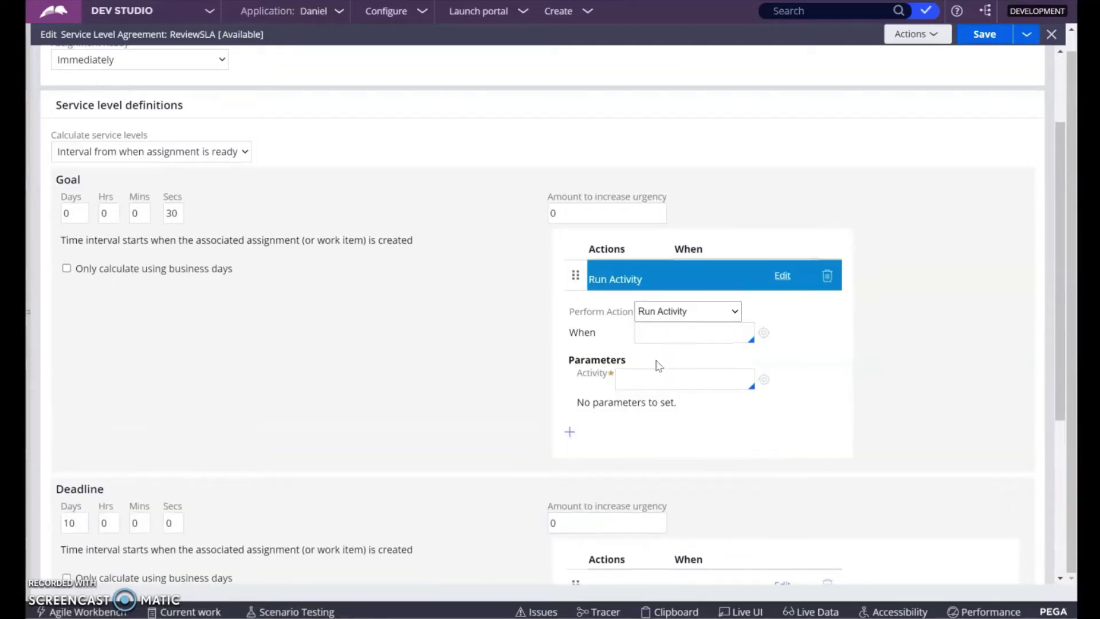
click(652, 380)
text(UpdateS)
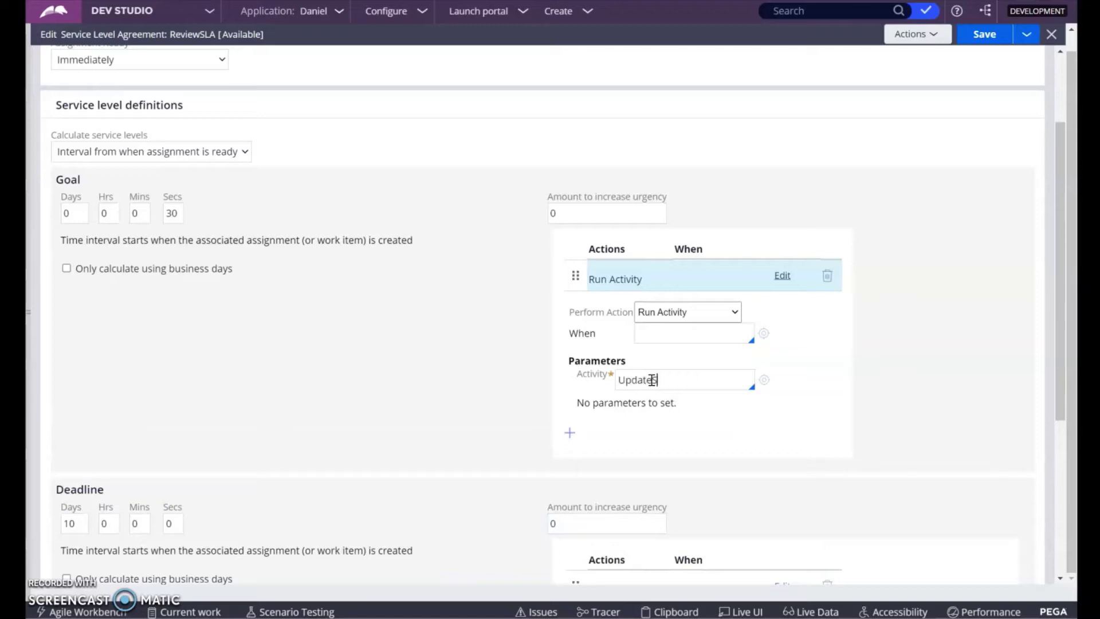
text(tatus)
click(481, 369)
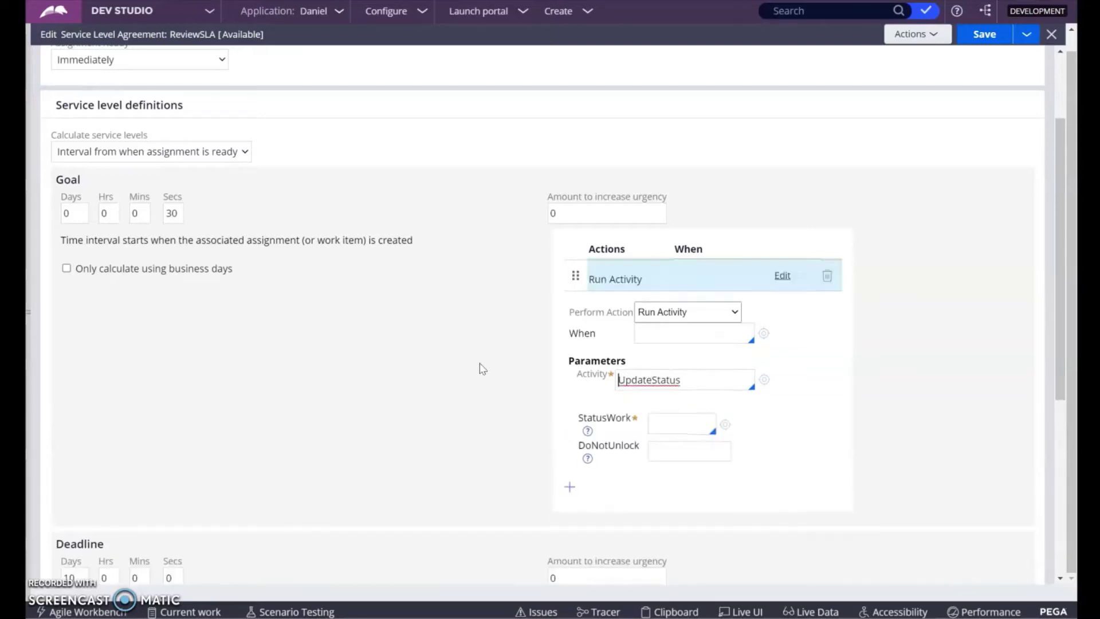
click(652, 423)
text("Review-Imm)
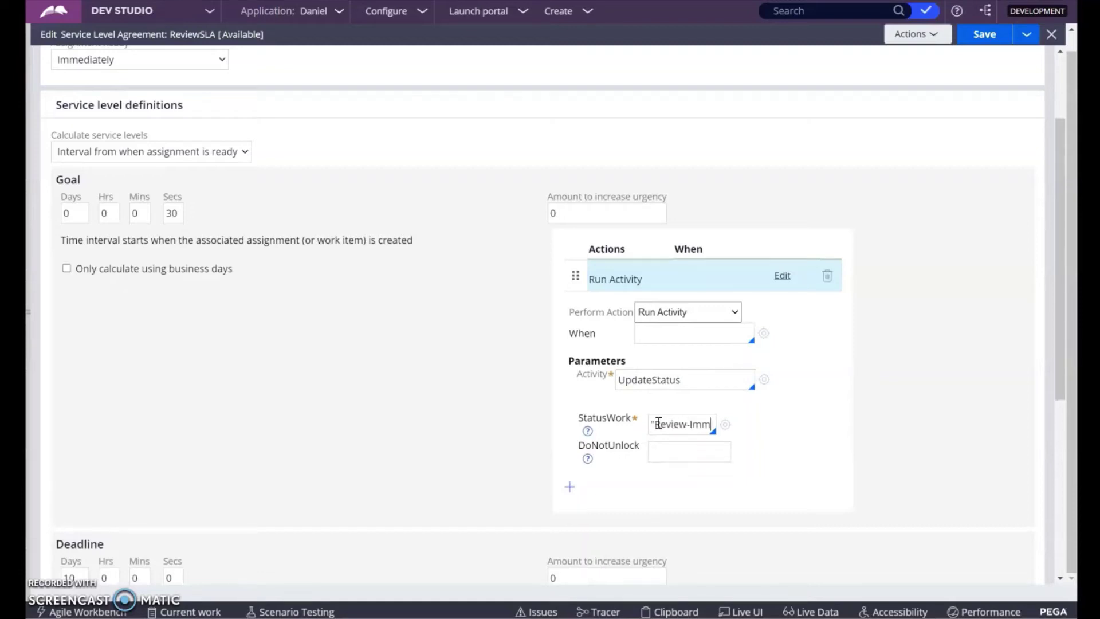
text(ediately")
Configure the deadline action to run the UpdateStatus activity with StatusWork set to "Past Due Review", including the quotation marks.
scroll(661, 445, down, 3)
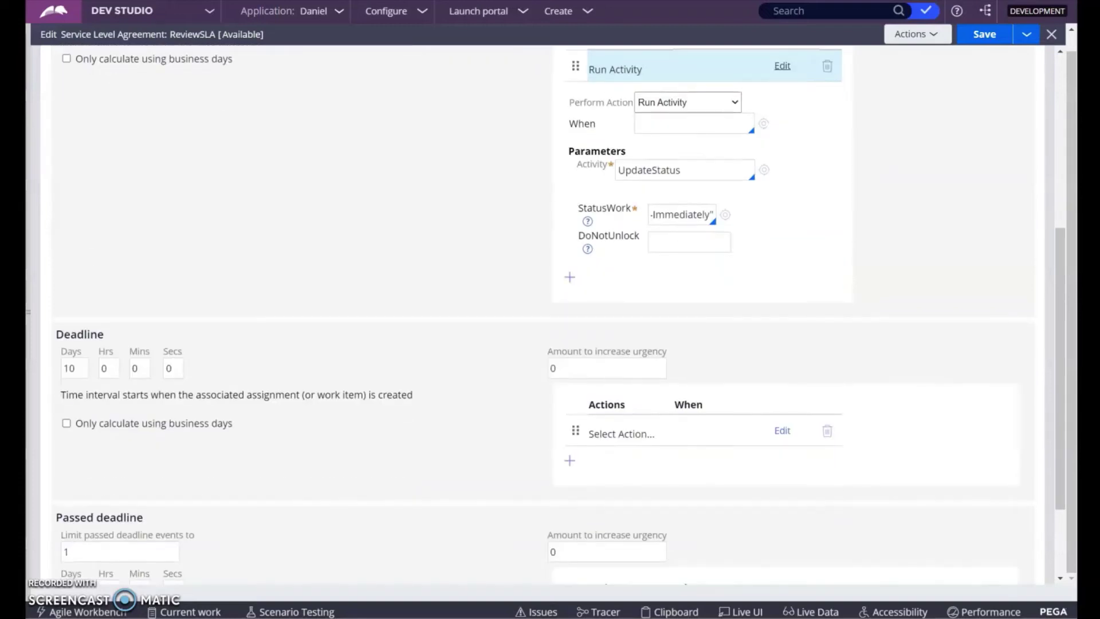
click(783, 433)
click(706, 471)
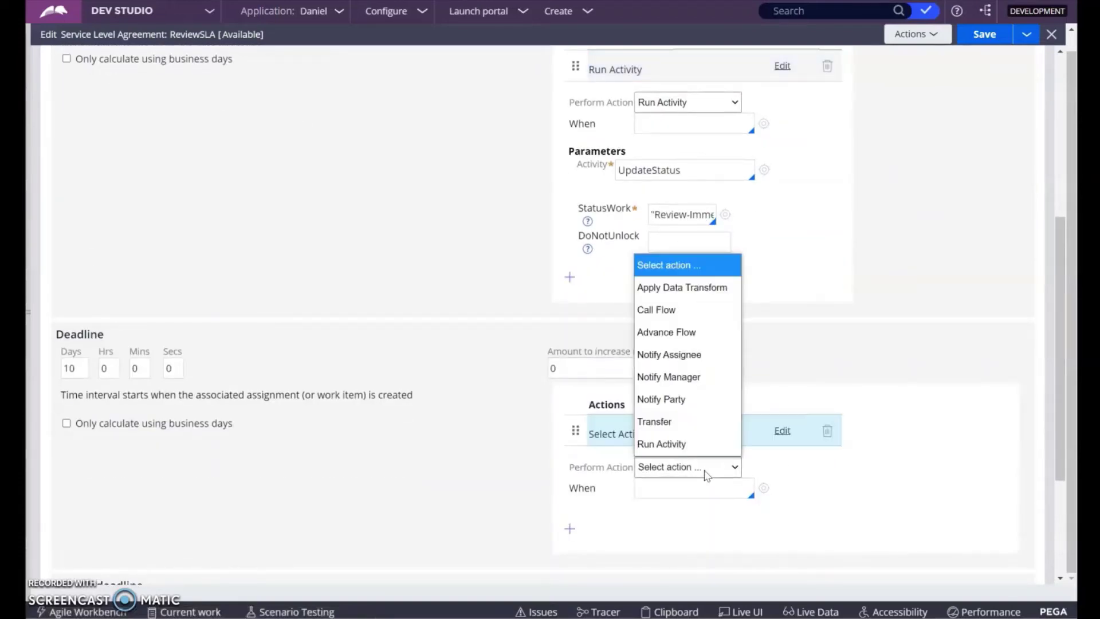
click(695, 444)
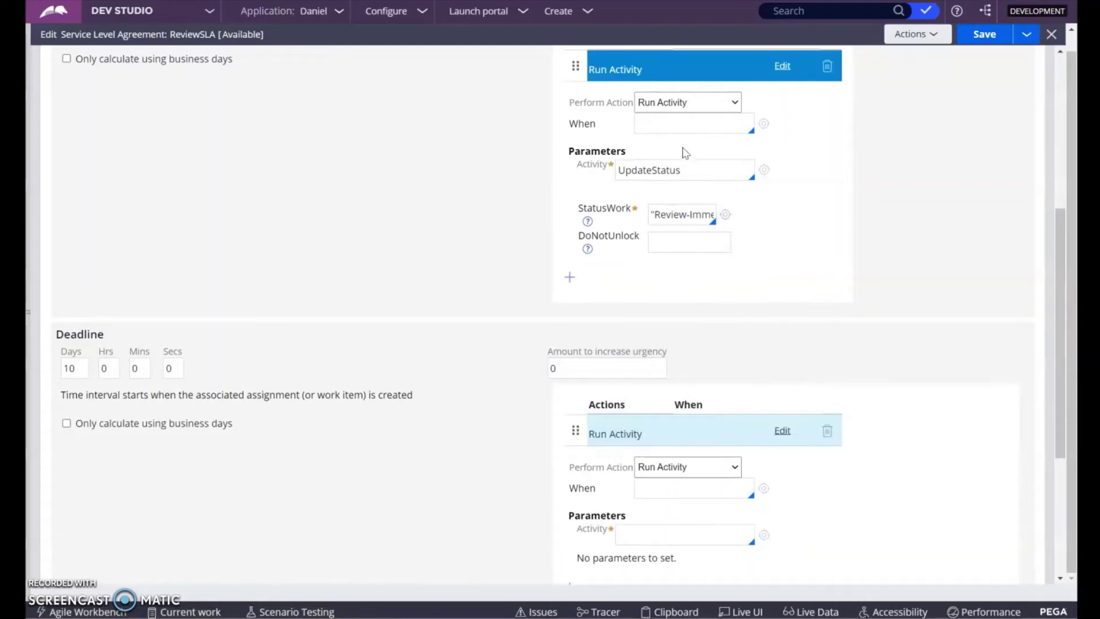
double_click(666, 172)
key(ctrl+c)
scroll(761, 380, down, 3)
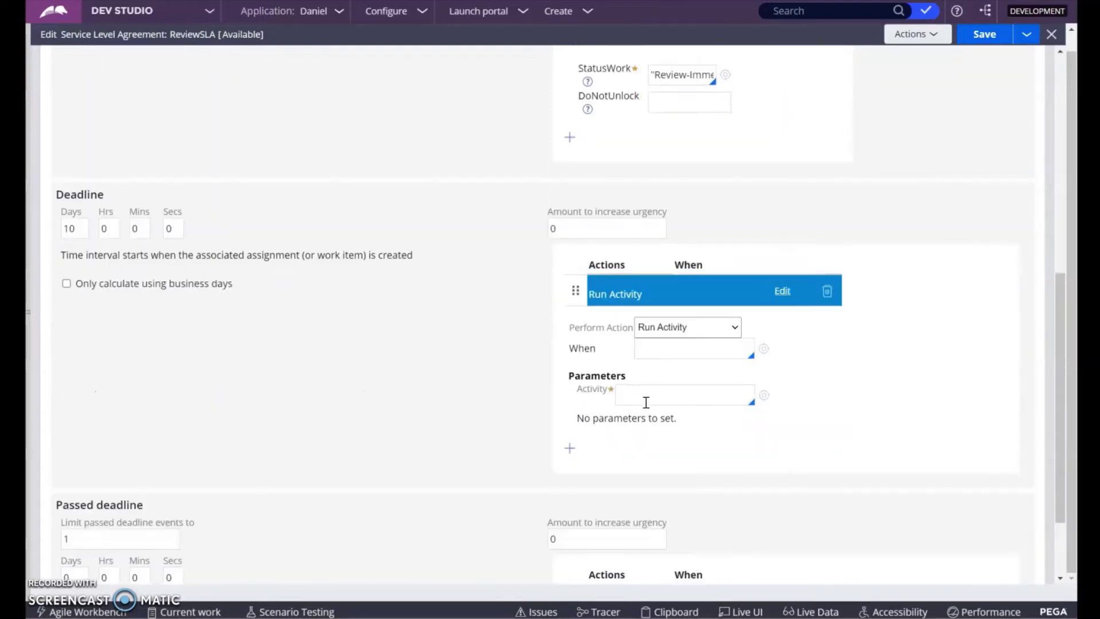
click(645, 400)
key(ctrl+v)
click(78, 352)
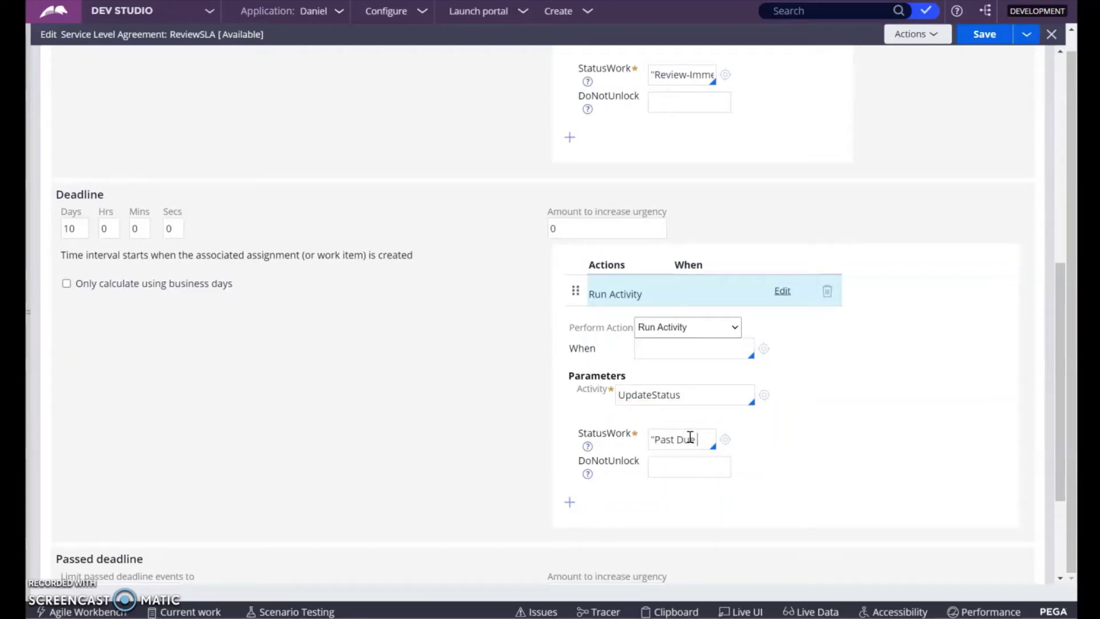
text(eview")
Save and close the ReviewSLA record, and save the case type.
key(ctrl+s)
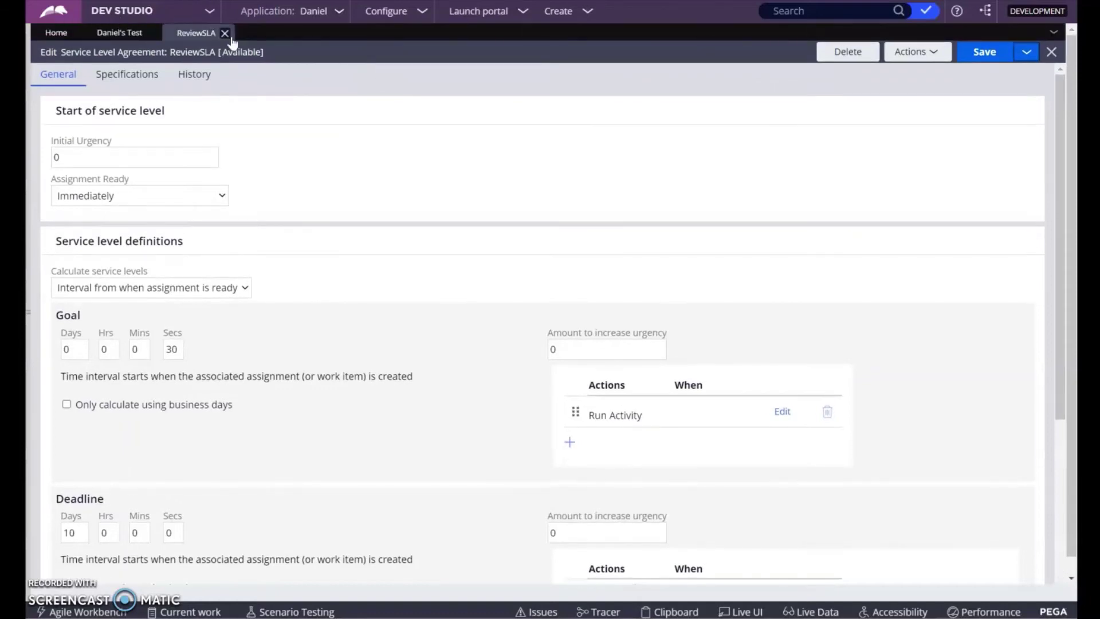
click(225, 33)
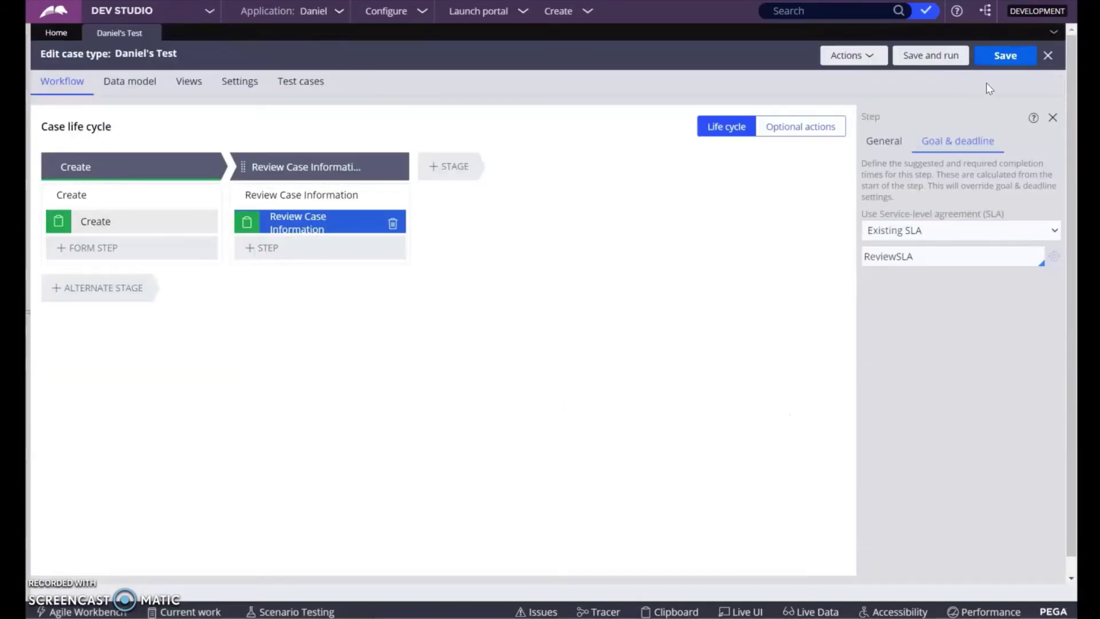
click(1007, 57)
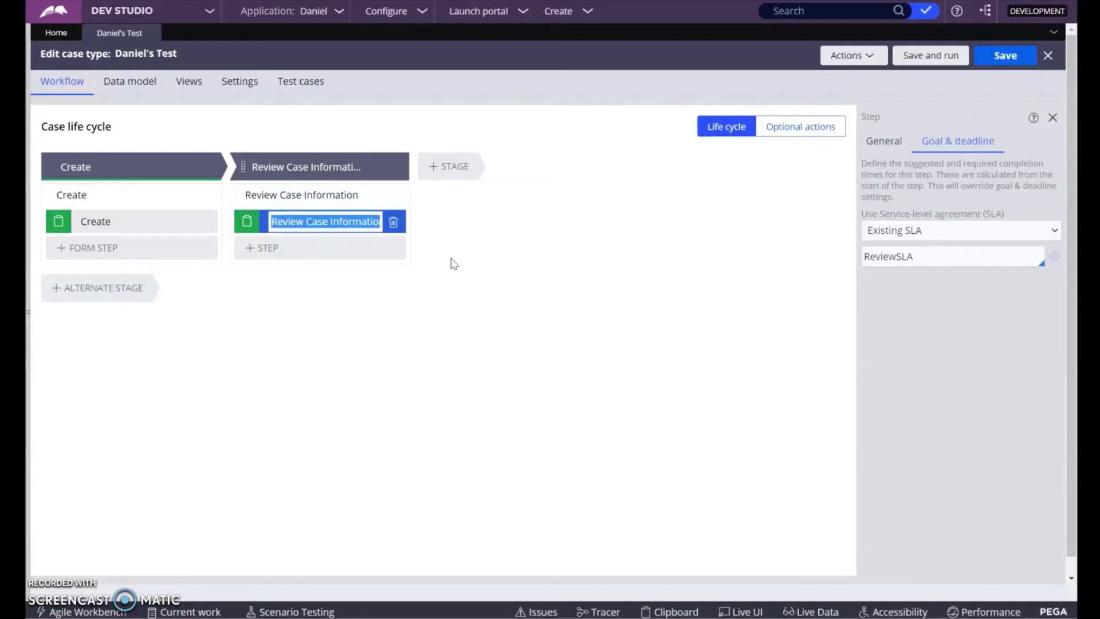
Add a stage named Resolution after Review Case Information, containing the Resolve case user action as its step.
click(429, 171)
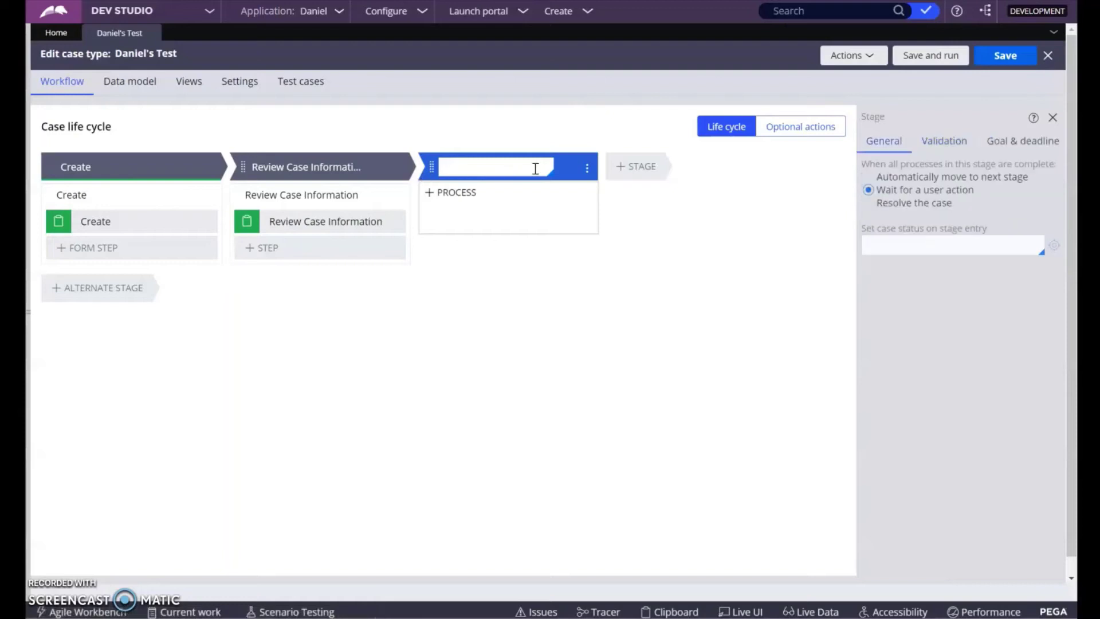
text(Resolution)
click(452, 192)
click(451, 229)
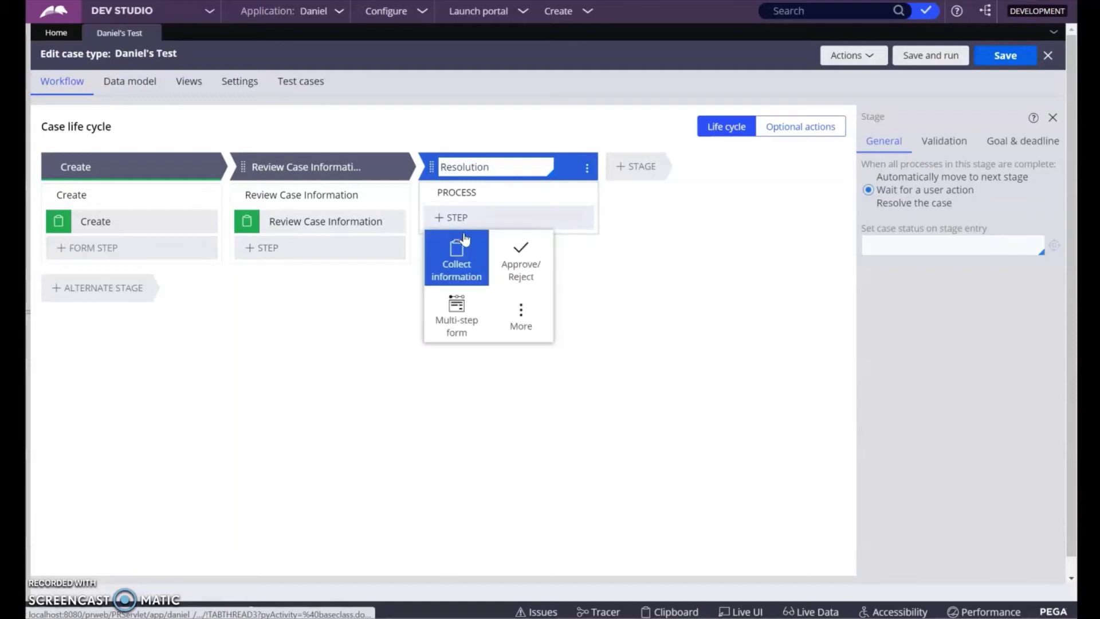
click(526, 335)
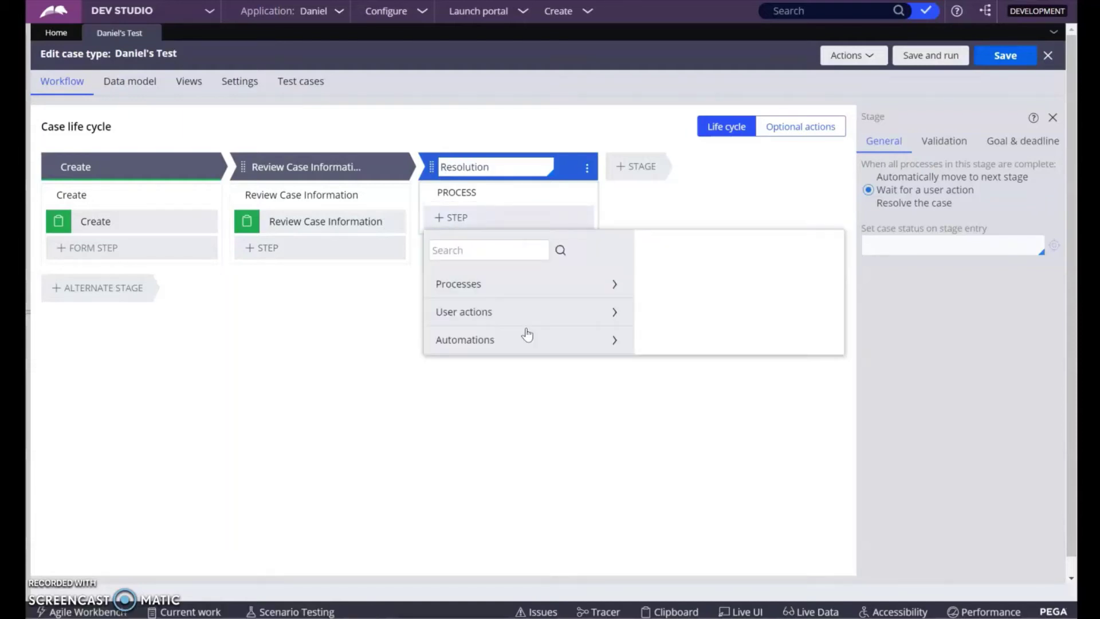
click(593, 313)
scroll(611, 327, down, 1)
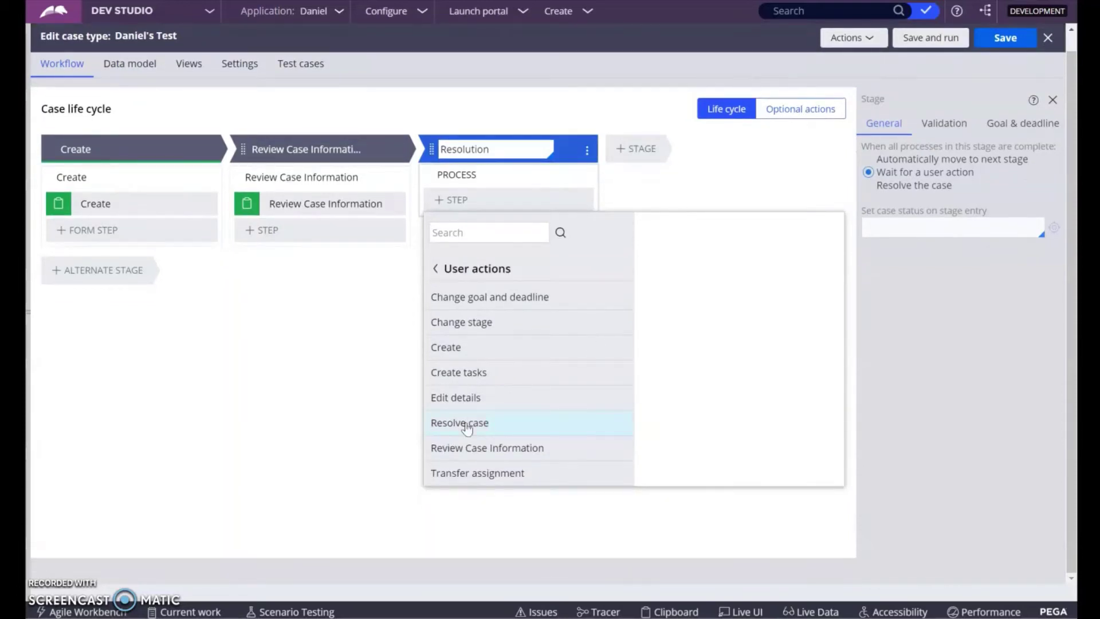
mouse_move(467, 427)
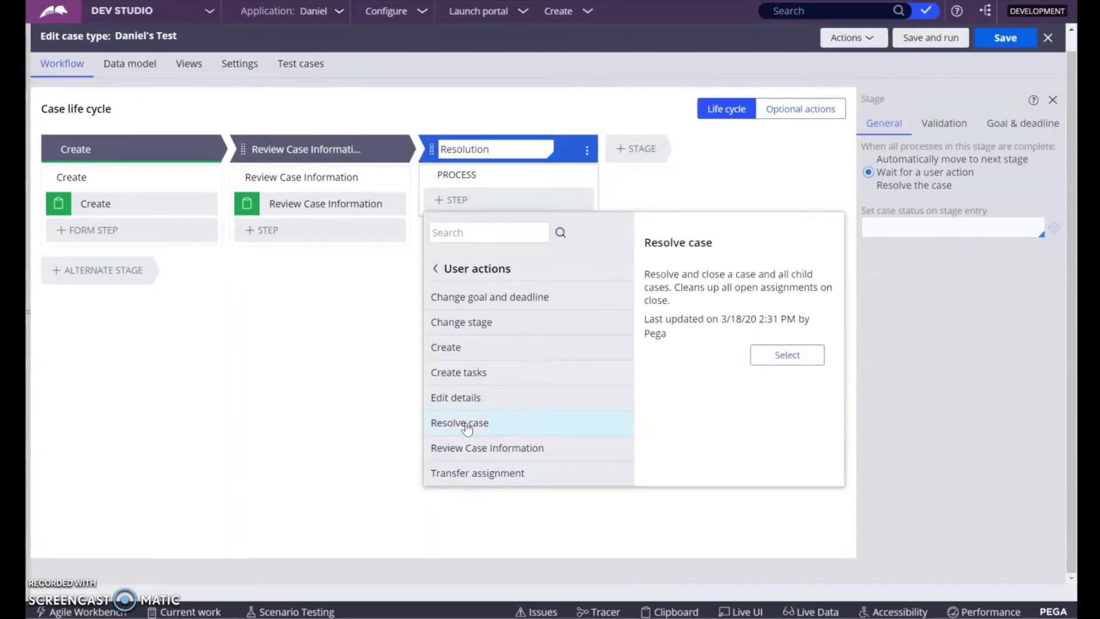
click(767, 362)
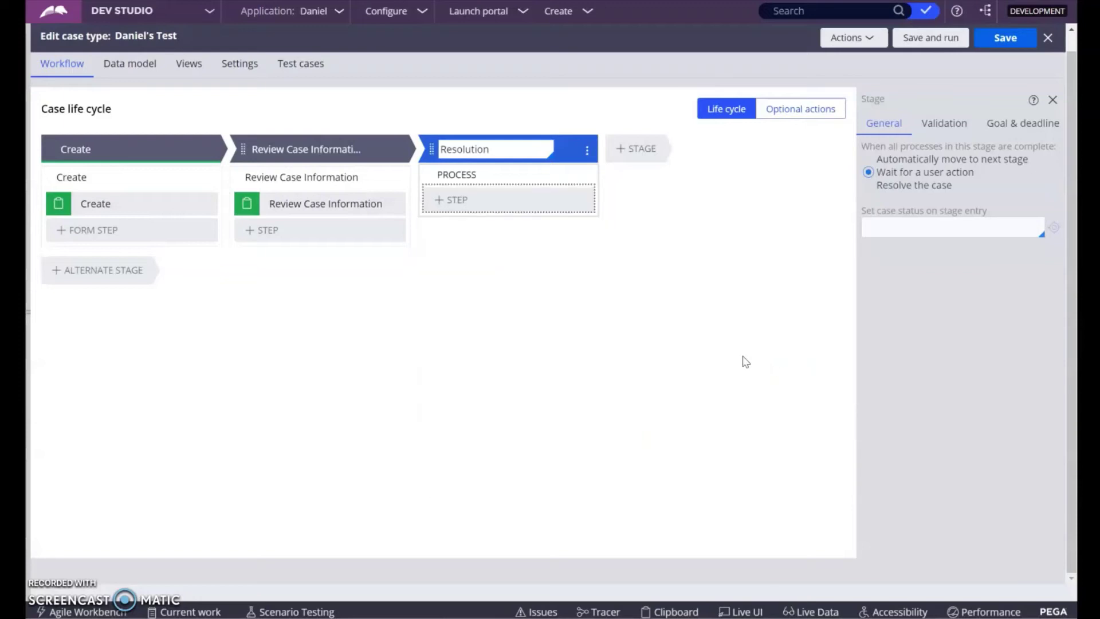
click(912, 322)
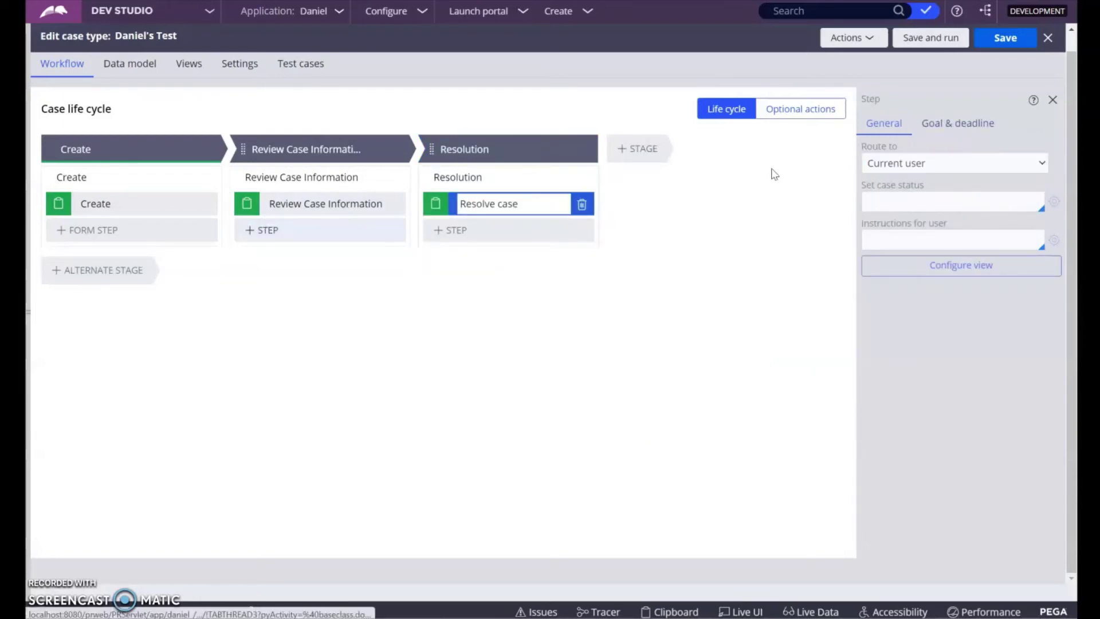
Set the Resolution stage to resolve the case when all its processes are complete, and save the case type.
click(451, 149)
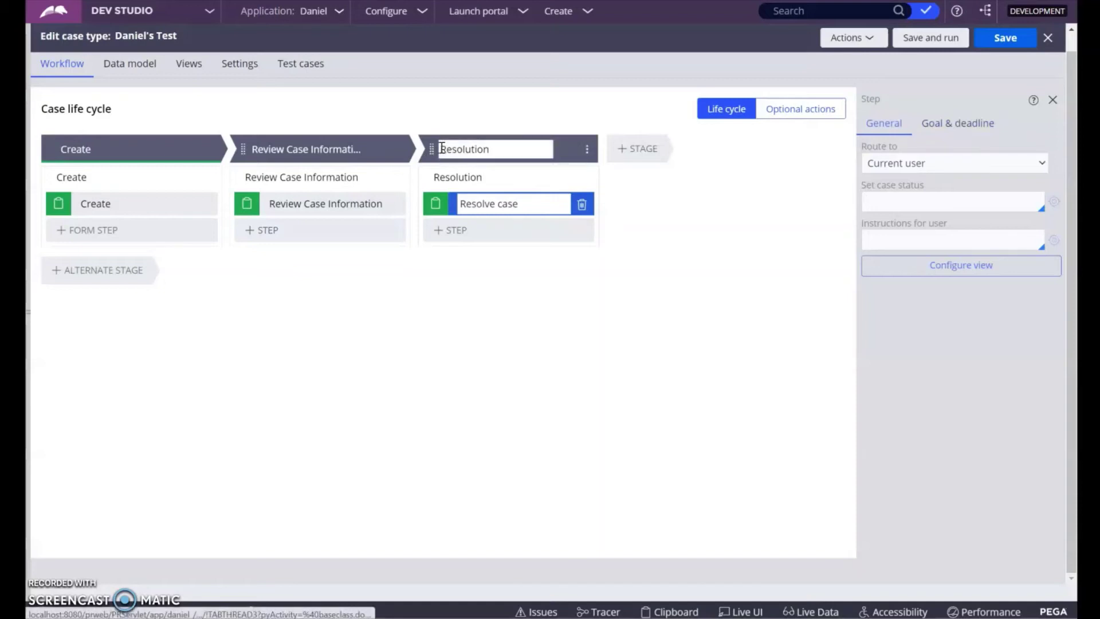
key(Return)
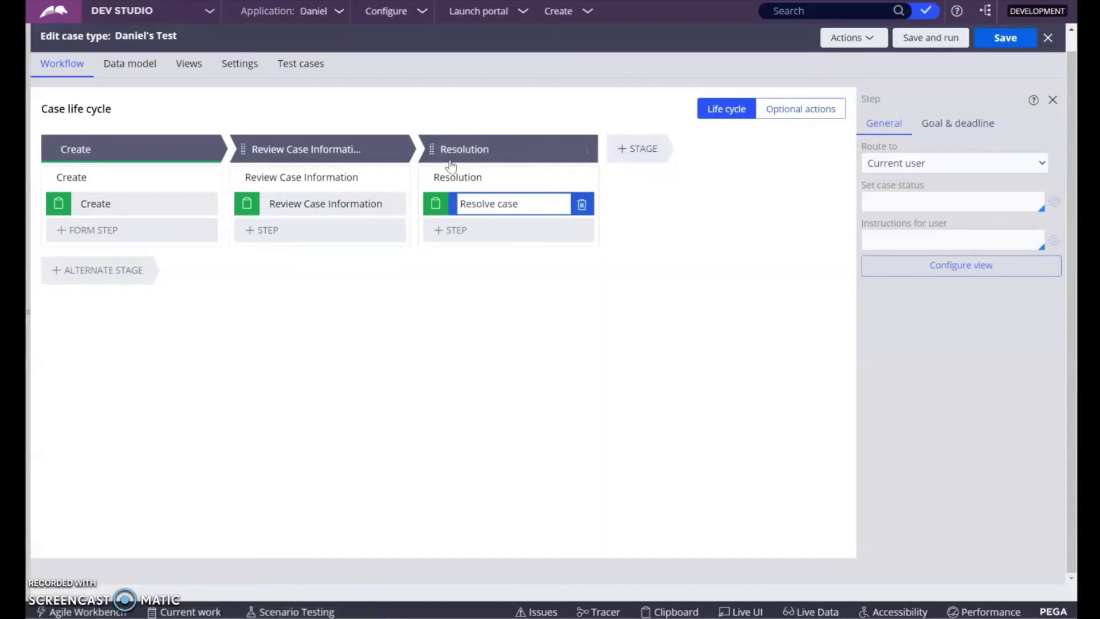
click(563, 154)
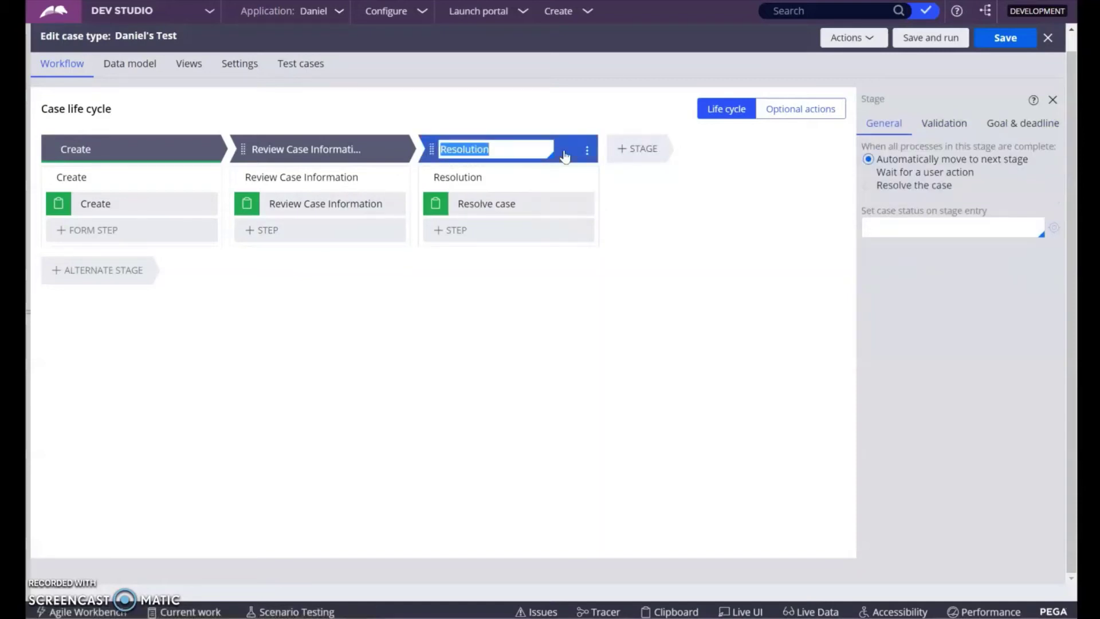
click(916, 187)
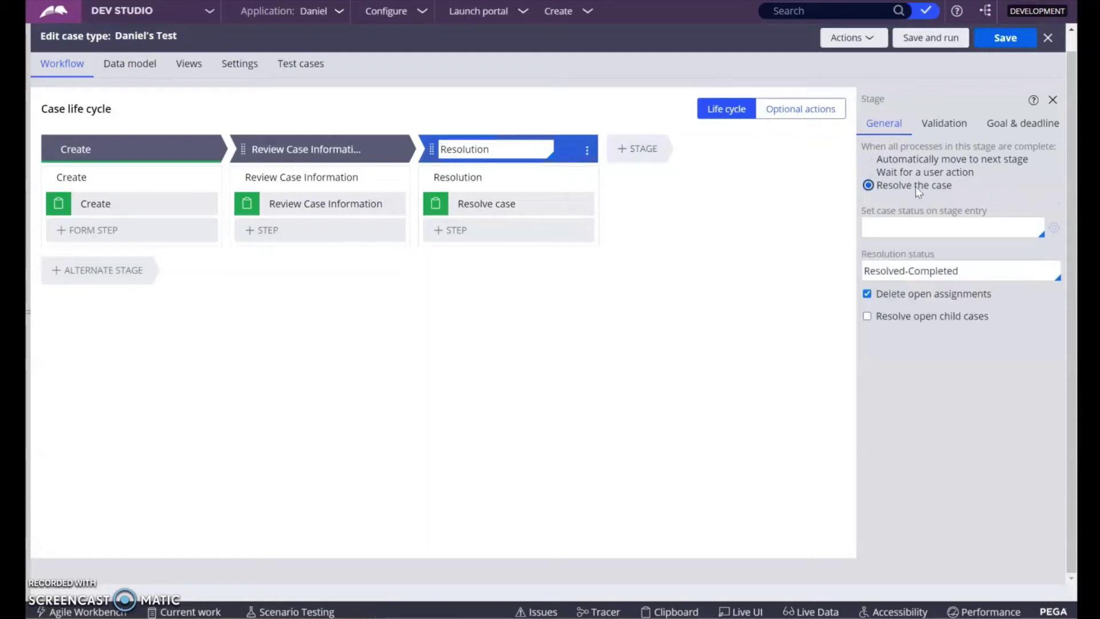
click(1010, 39)
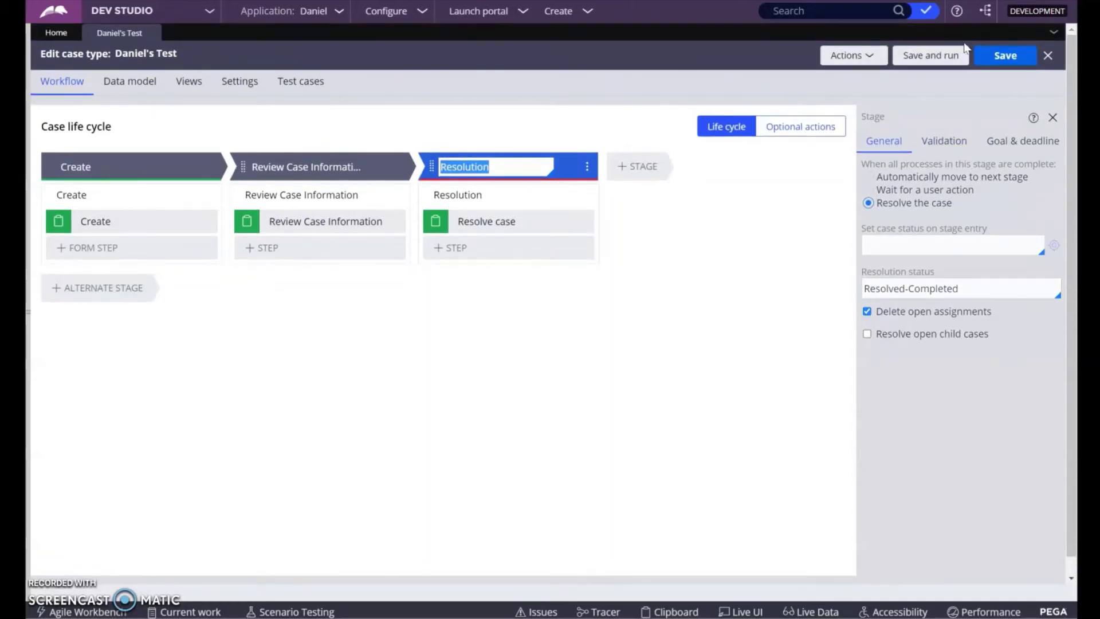
Run the case type and submit a new case with Description "Description", Entry "Entry" and Date 04/09/1999.
click(961, 55)
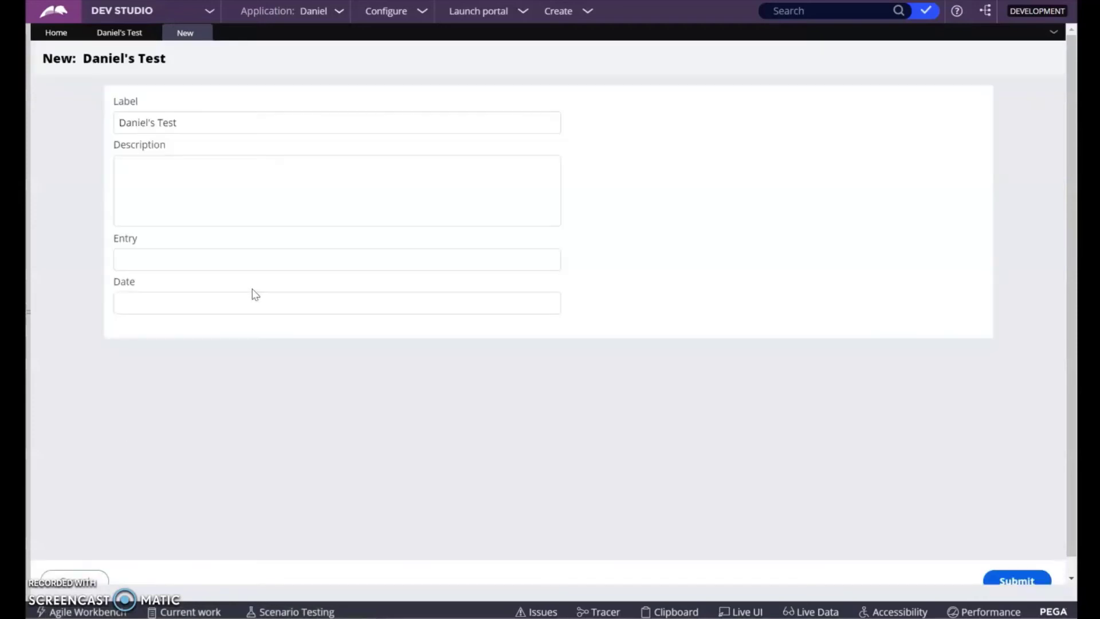
click(278, 194)
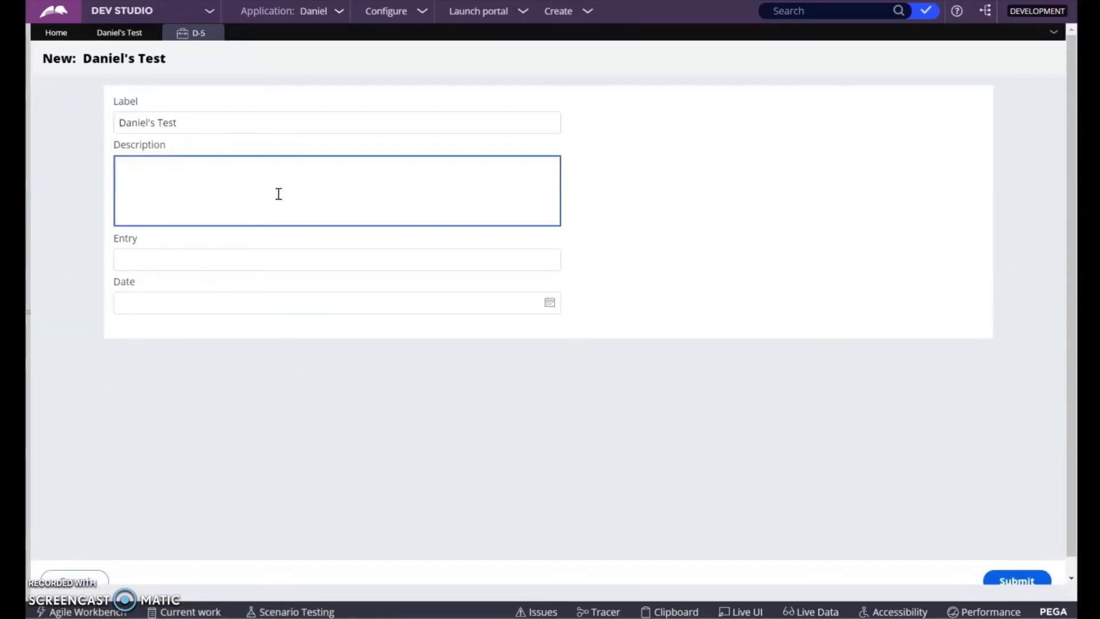
text(Description)
key(Tab)
text(E)
key(Tab)
text(D)
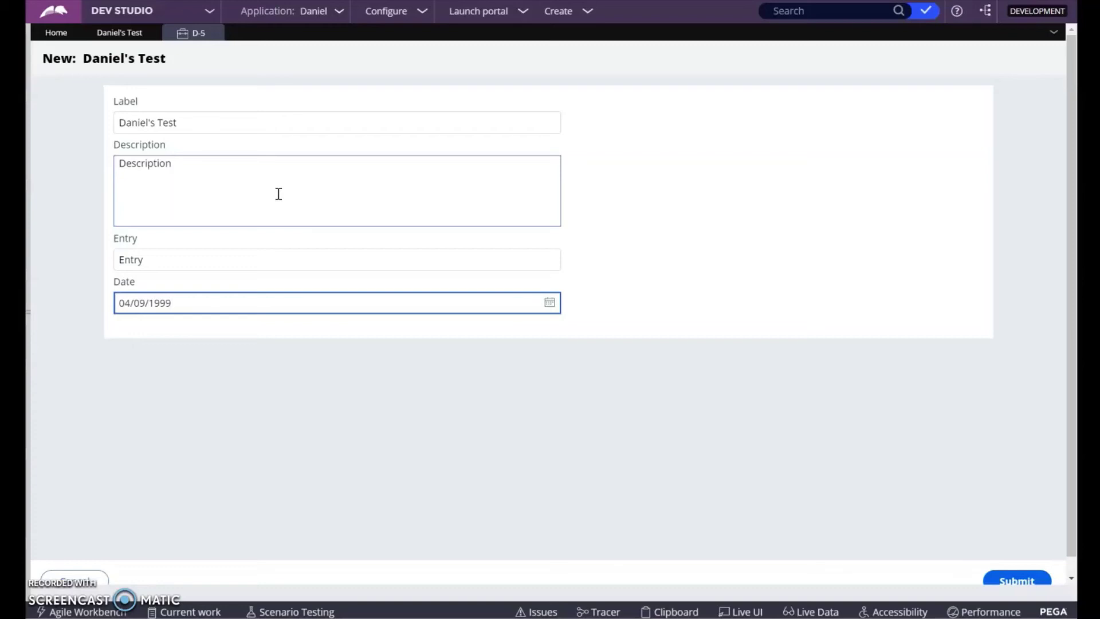
click(1015, 580)
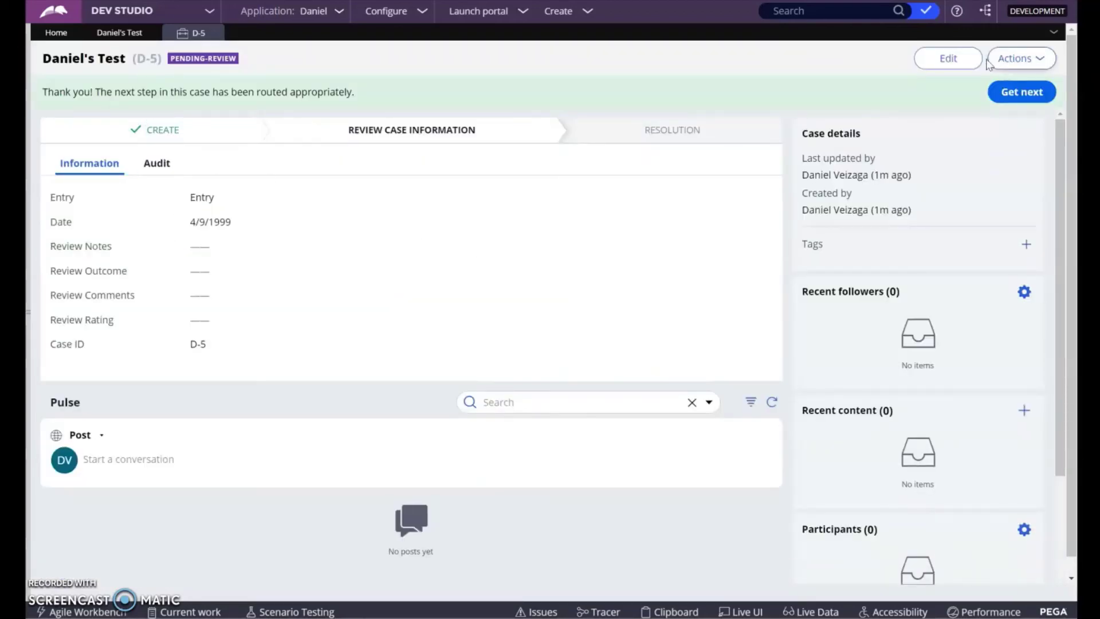
Refresh the submitted case to check its status and review assignment against the SLA.
click(1014, 59)
click(1001, 90)
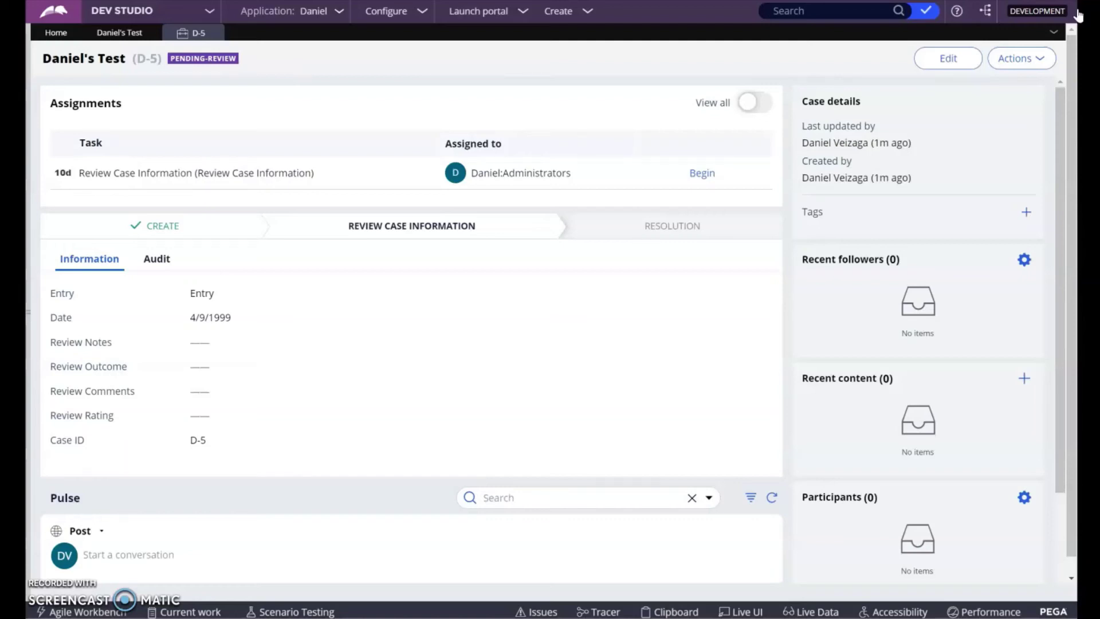
click(1015, 57)
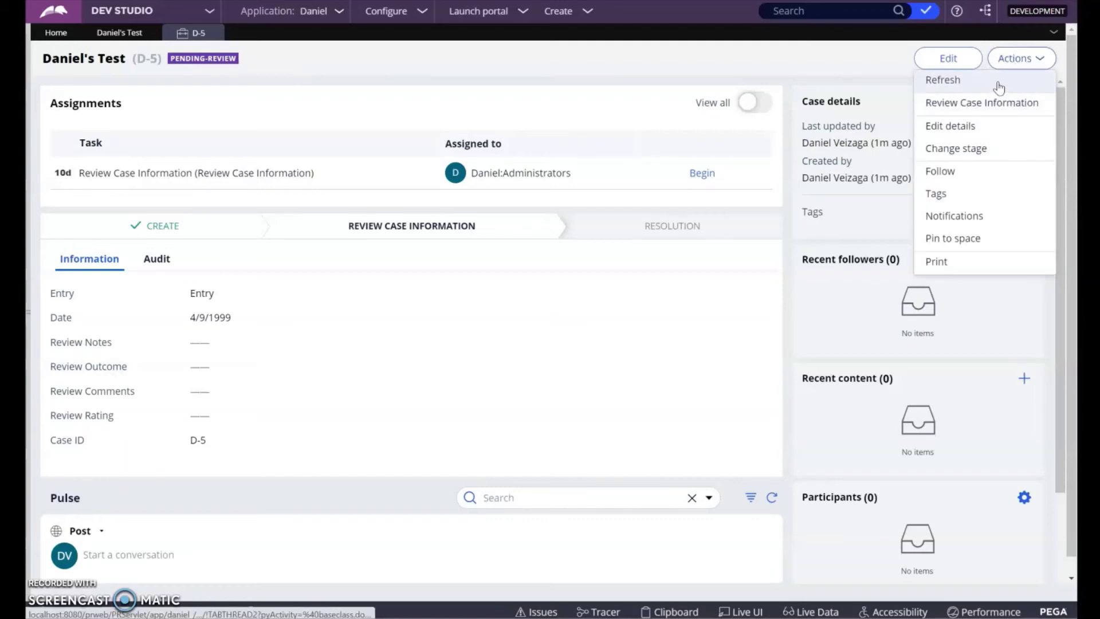
click(997, 83)
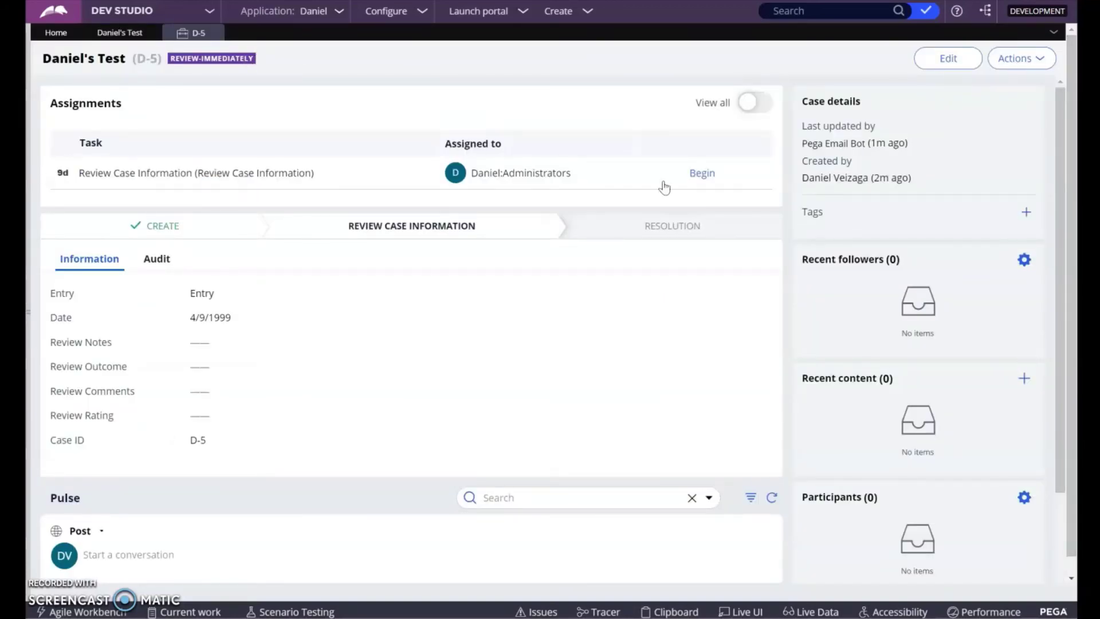
Begin the Review Case Information assignment and check the status changes in the case's audit history.
click(702, 173)
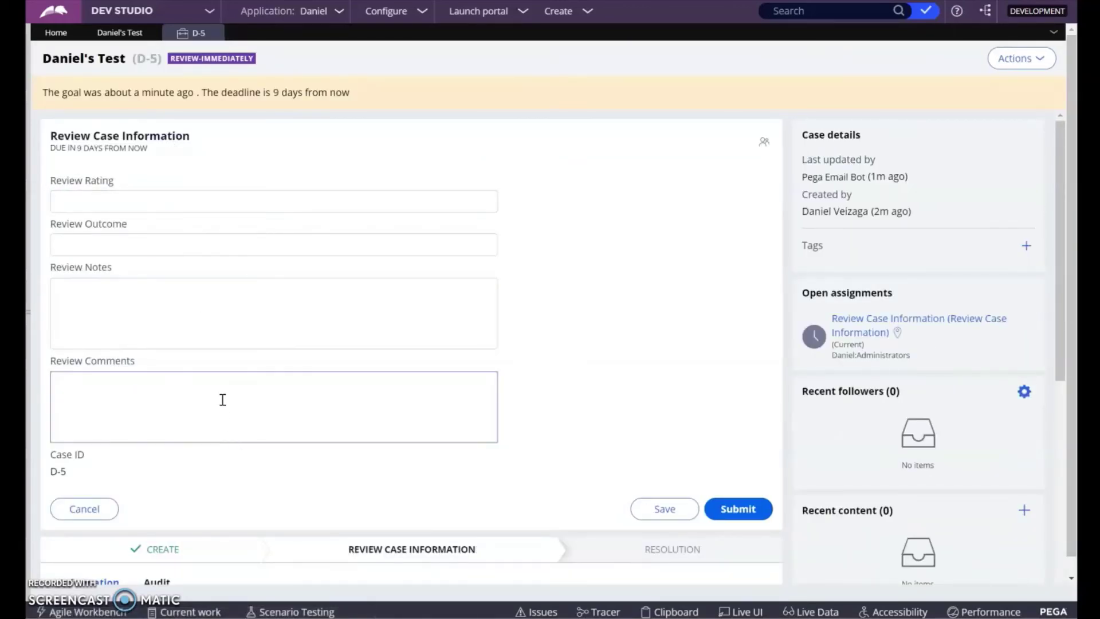
scroll(222, 399, down, 2)
click(153, 450)
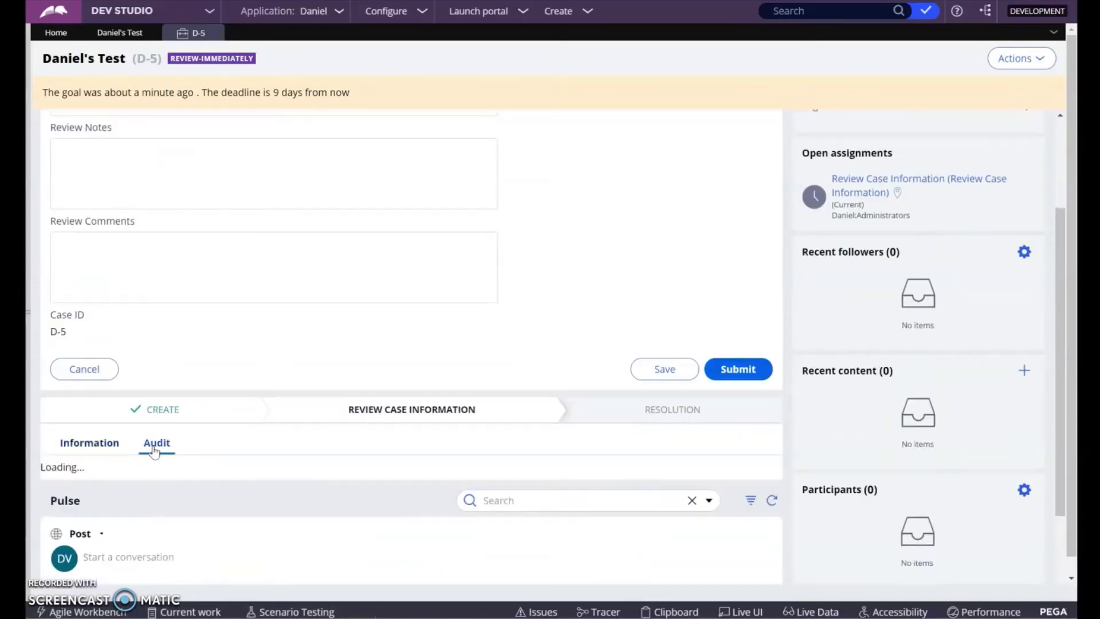
scroll(174, 321, down, 5)
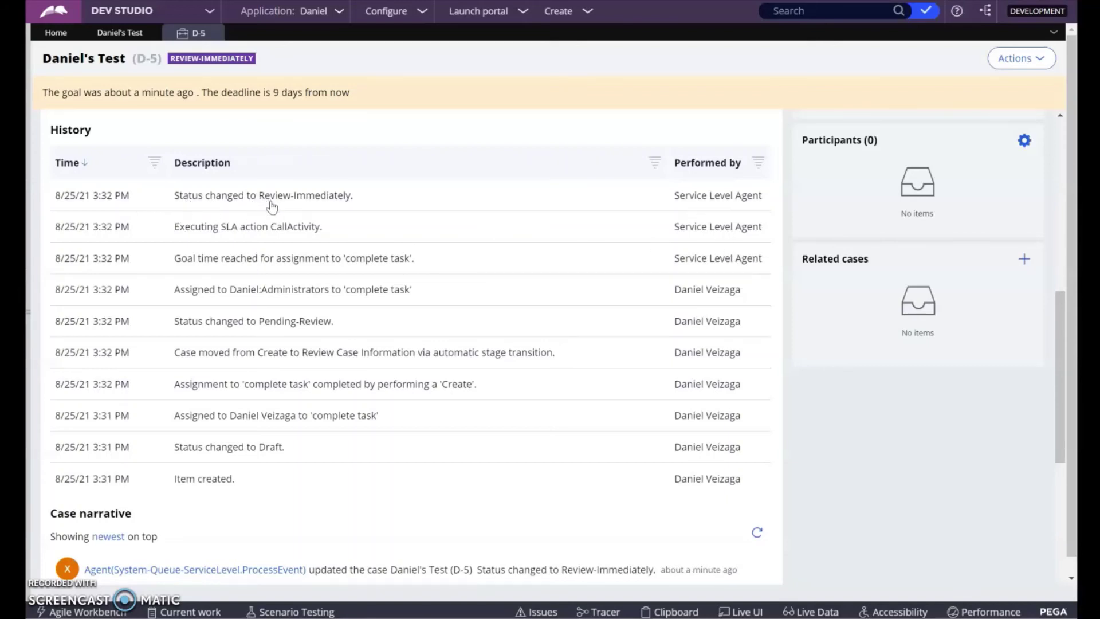
scroll(275, 241, up, 5)
scroll(338, 172, up, 3)
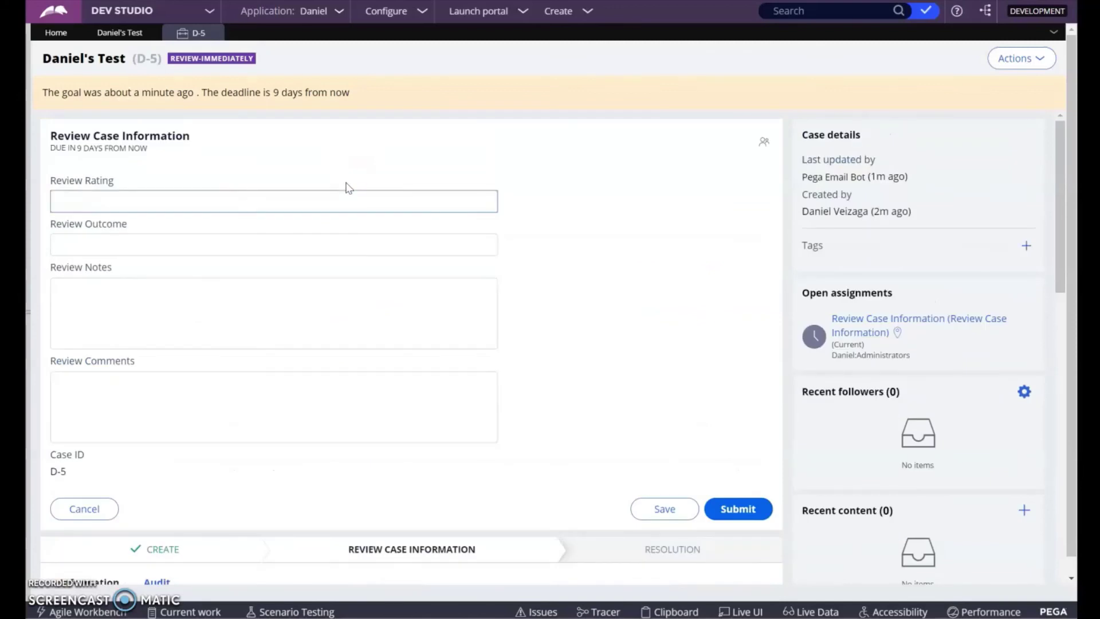
Fill Review Rating, Review Notes and Review Comments with "Exiting COmments" and submit the review.
click(372, 201)
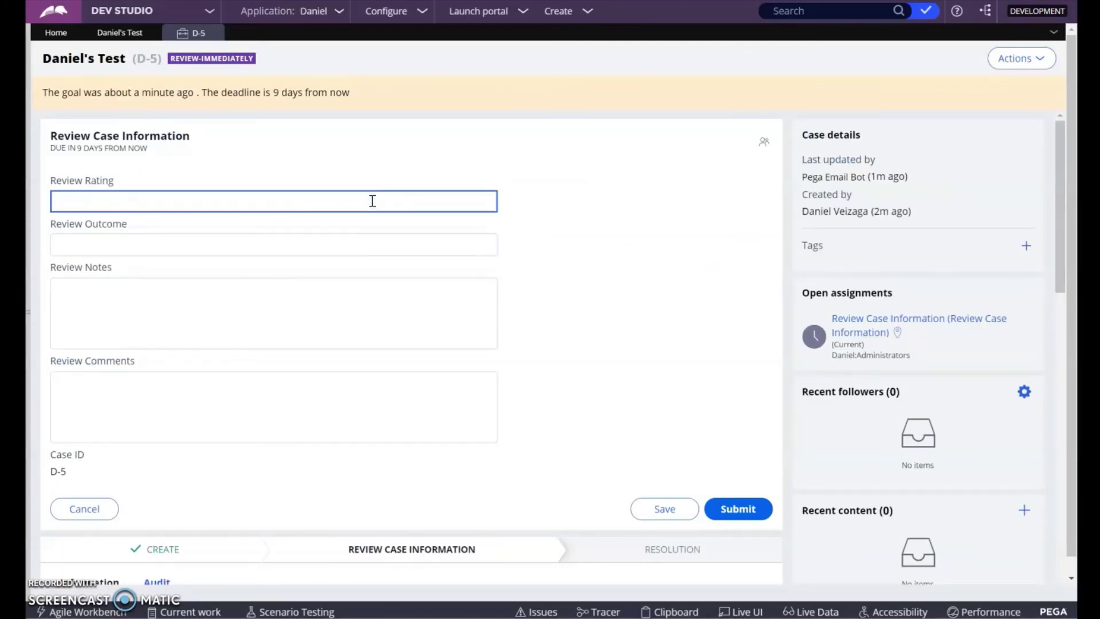
text(Exiting COmments)
key(ctrl+a)
key(ctrl+c)
click(170, 413)
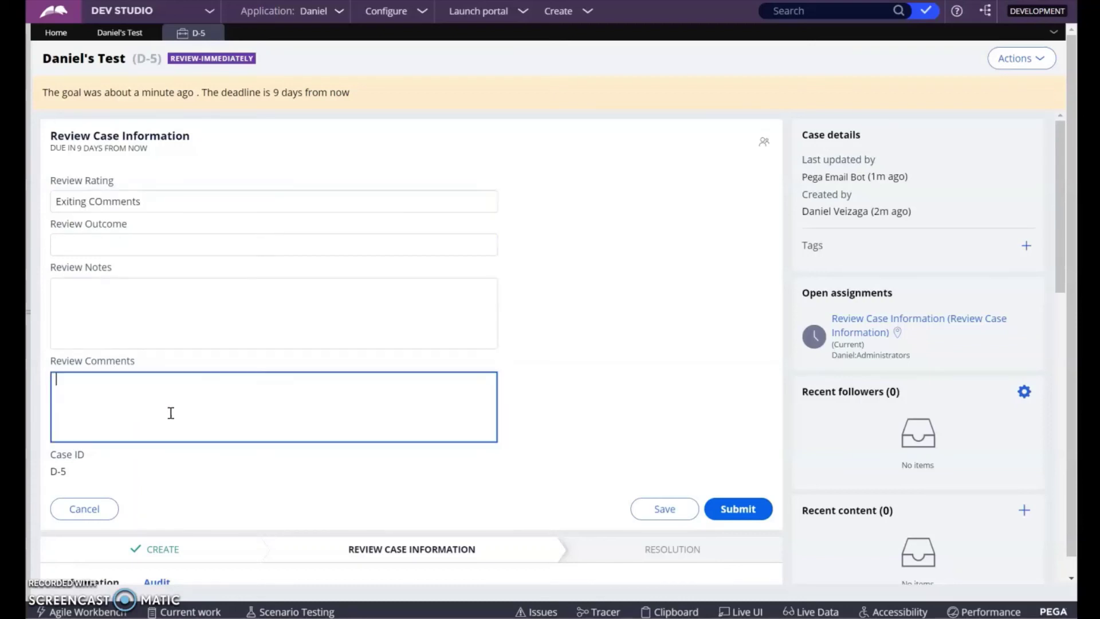
click(257, 317)
key(ctrl+v)
click(269, 420)
key(ctrl+v)
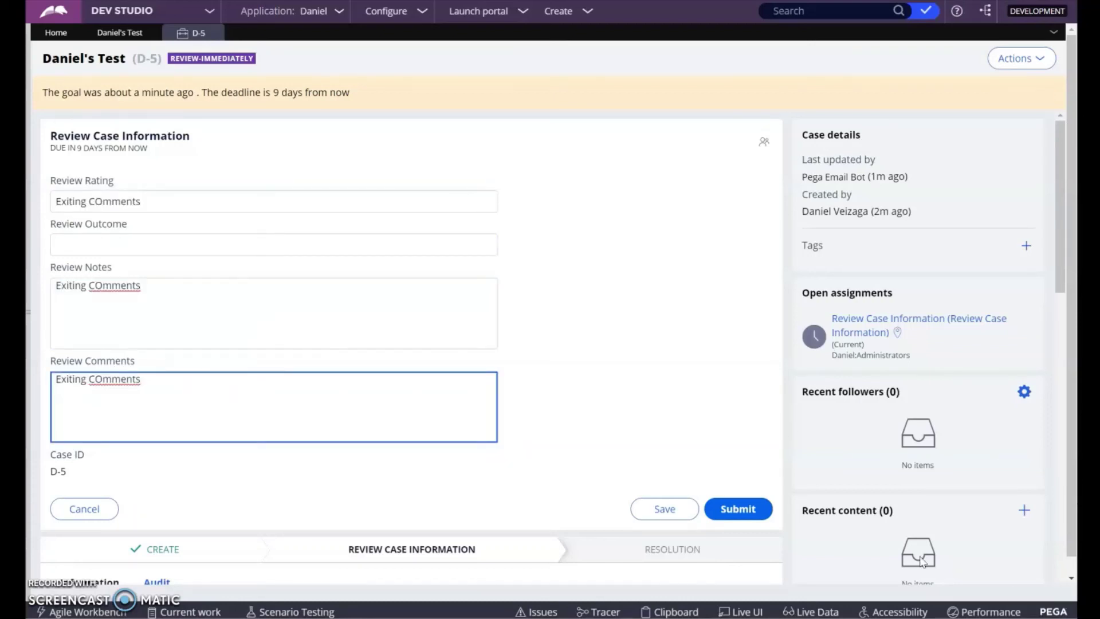
click(763, 508)
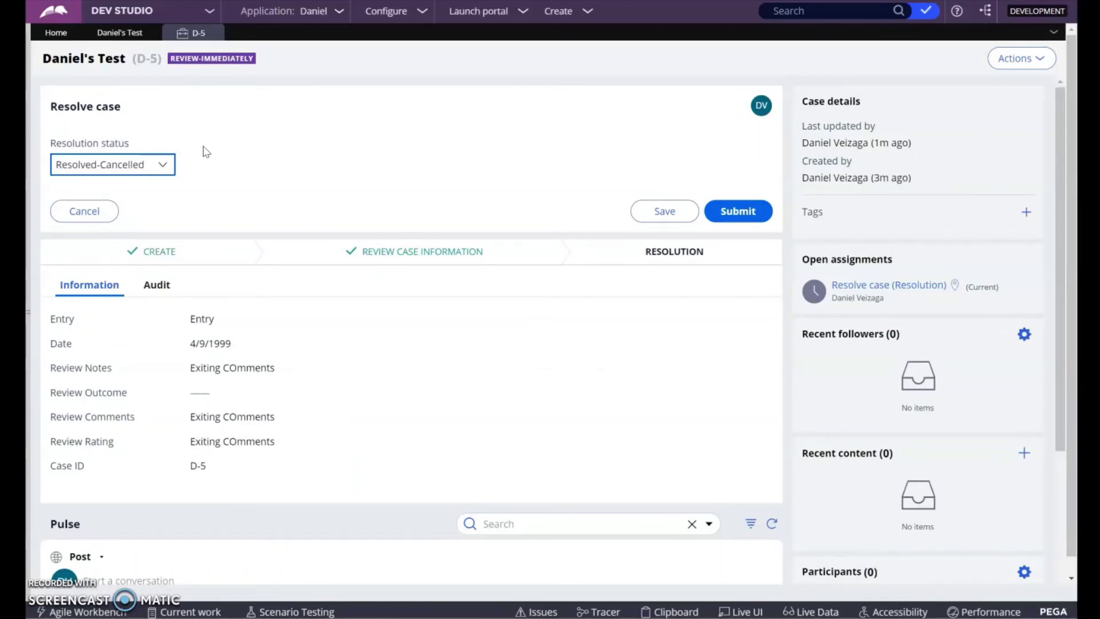
Set the resolution status to Resolved-Completed and submit the Resolve case step.
click(117, 185)
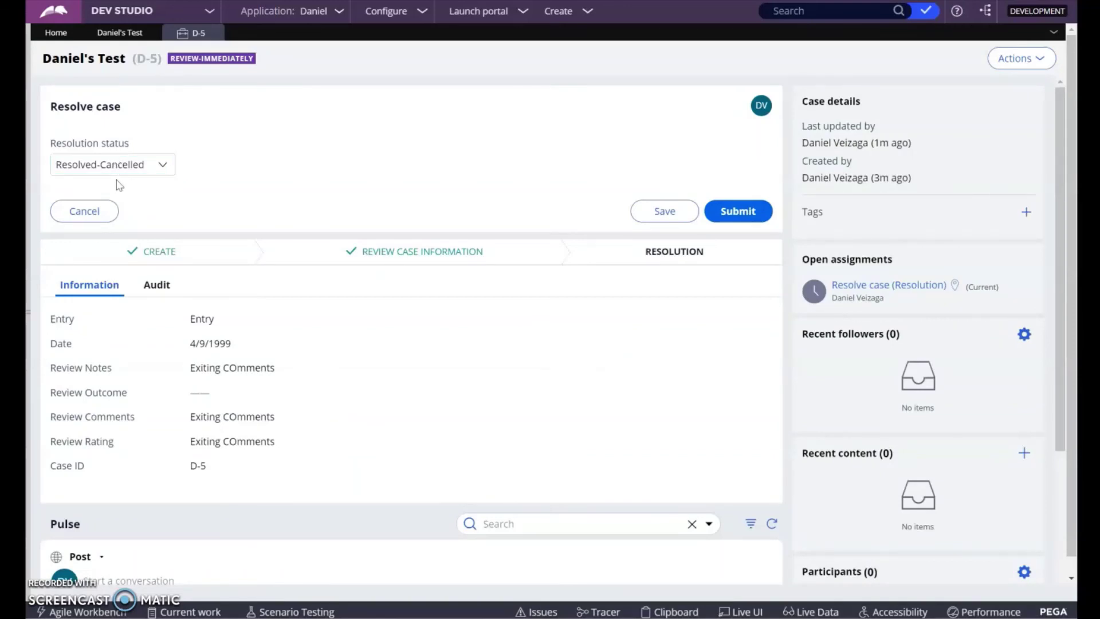
click(158, 170)
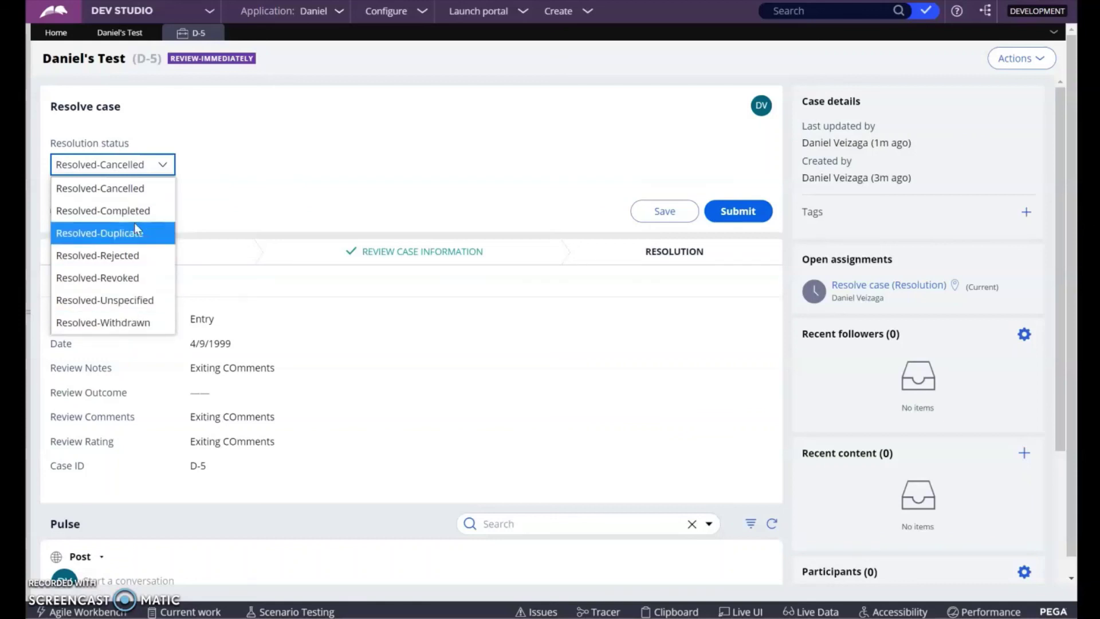
click(147, 211)
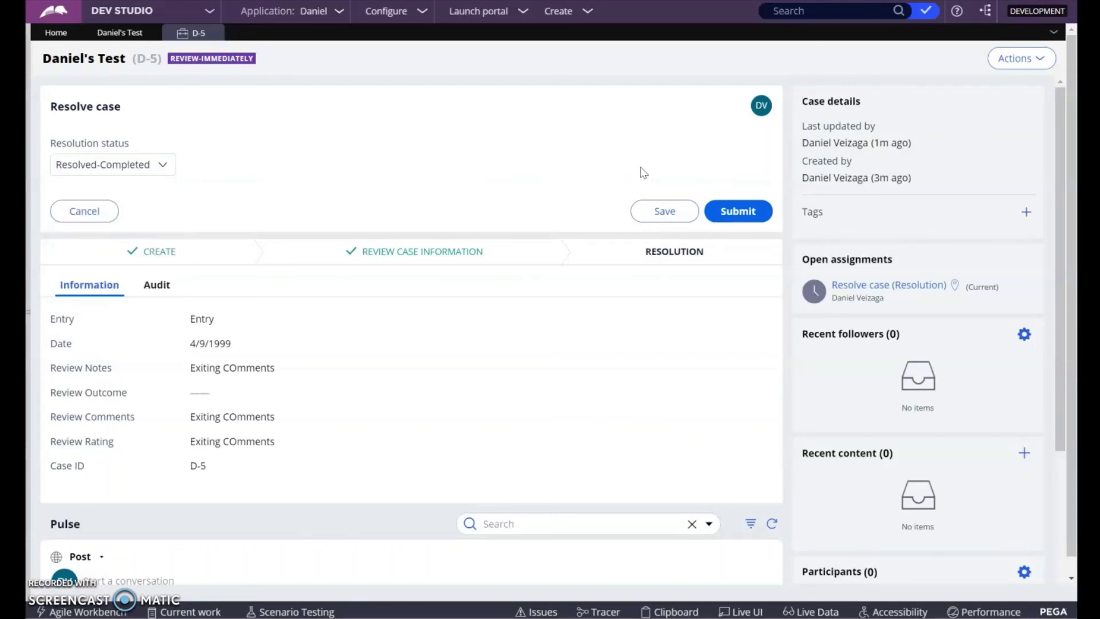
click(733, 212)
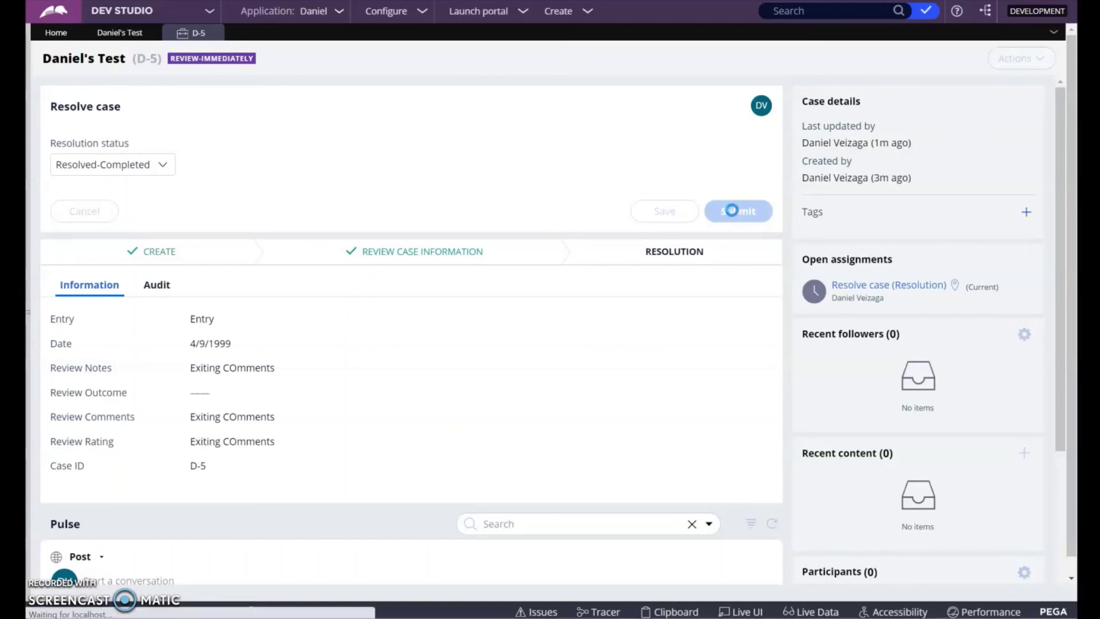